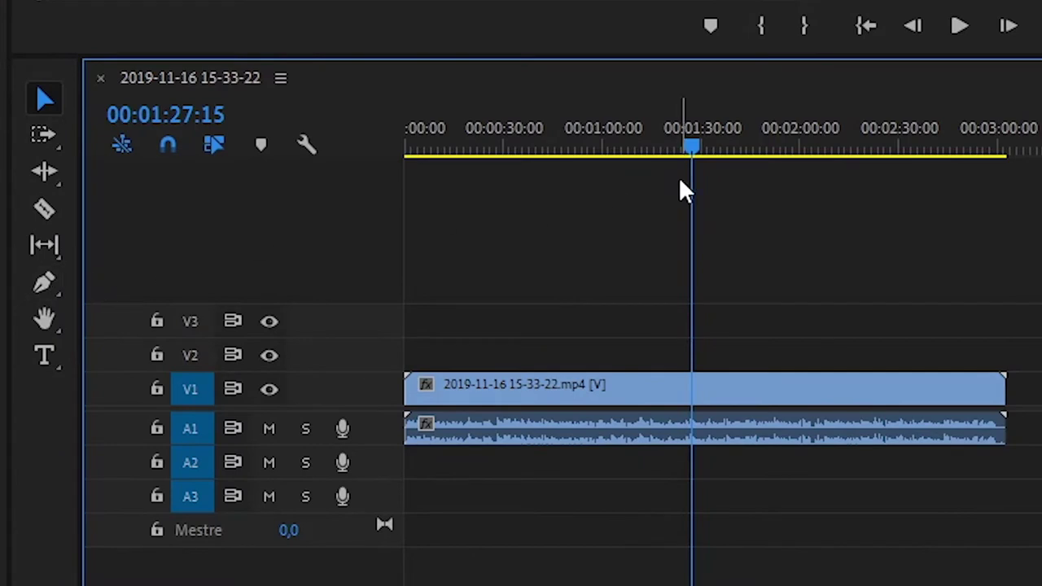
key("z")
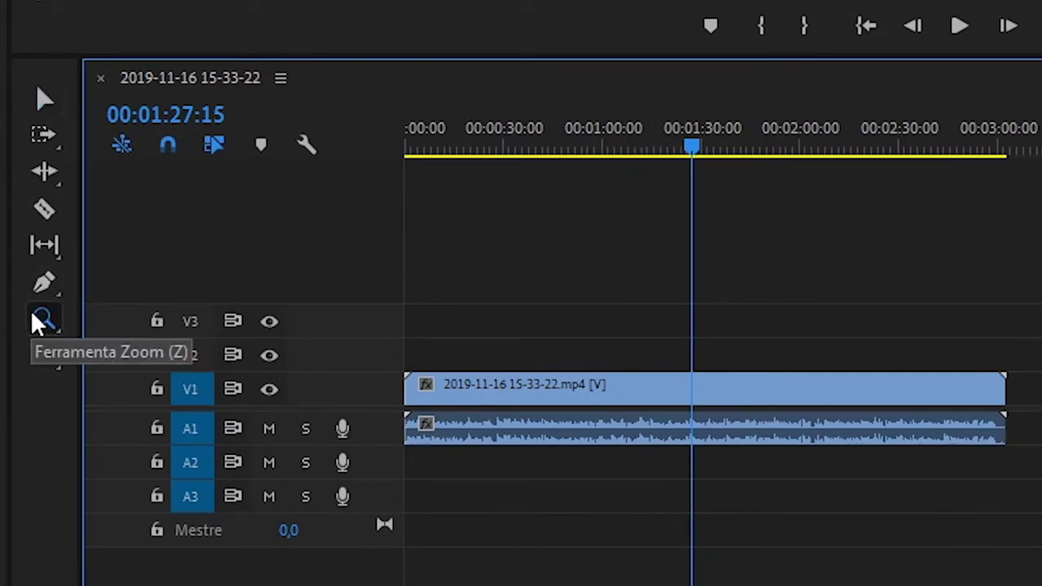
left_click_drag(499, 334, 405, 452)
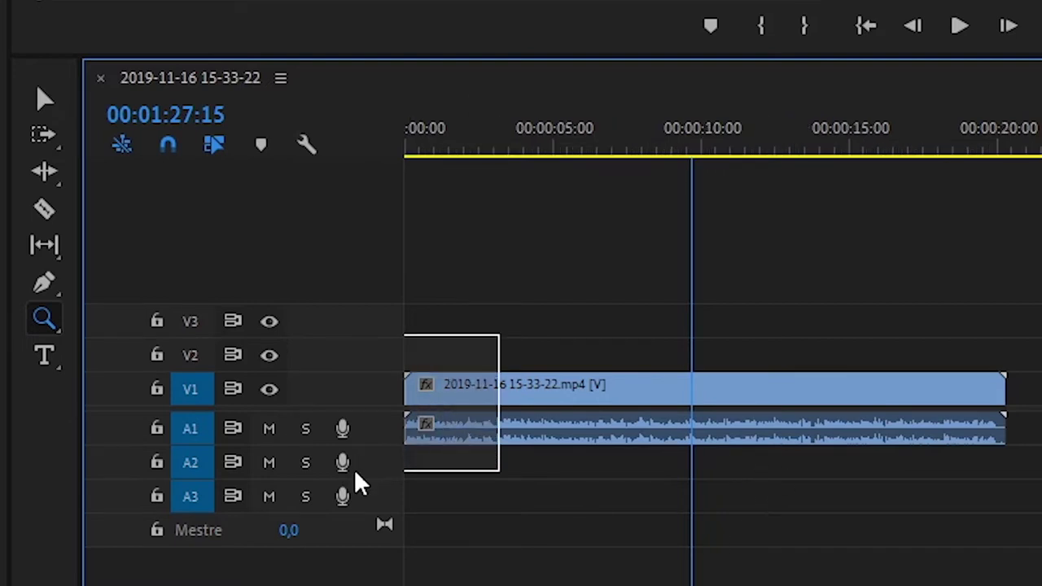
mouse_move(579, 160)
left_mouse_down()
mouse_move(593, 144)
mouse_move(428, 158)
mouse_move(870, 175)
mouse_move(367, 170)
left_mouse_up()
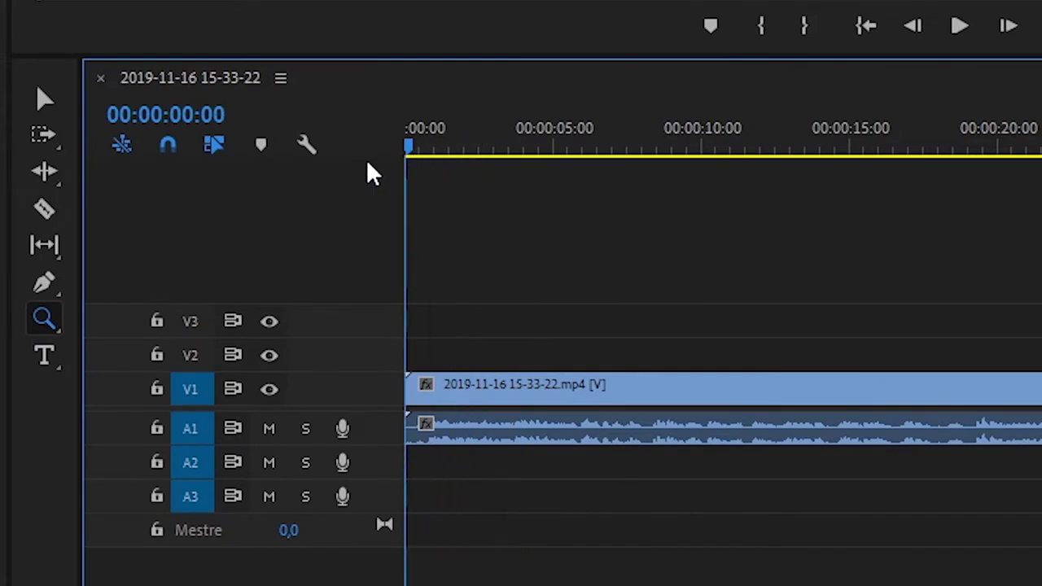
key("space")
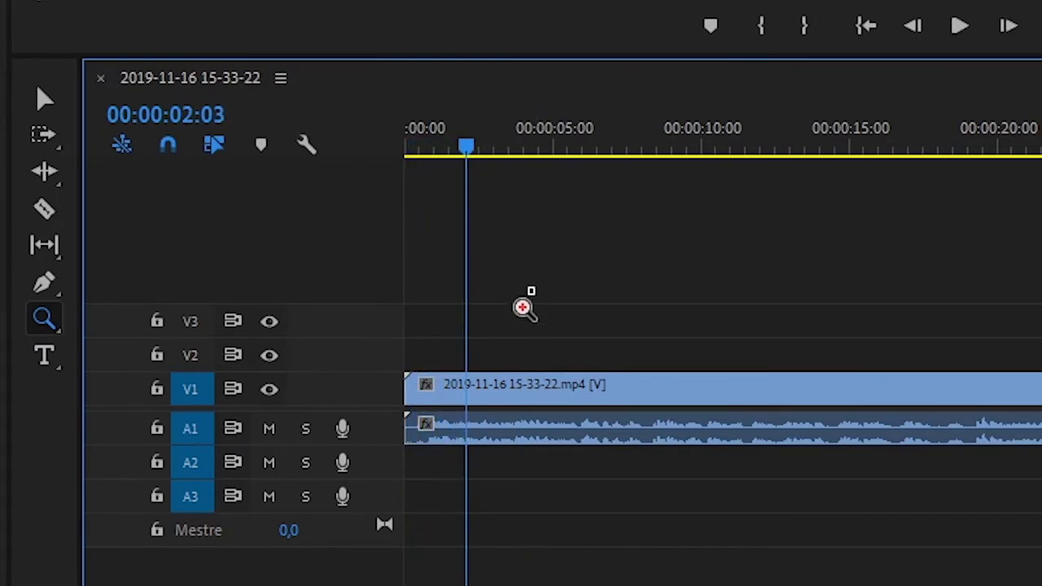
left_click_drag(533, 287, 318, 495)
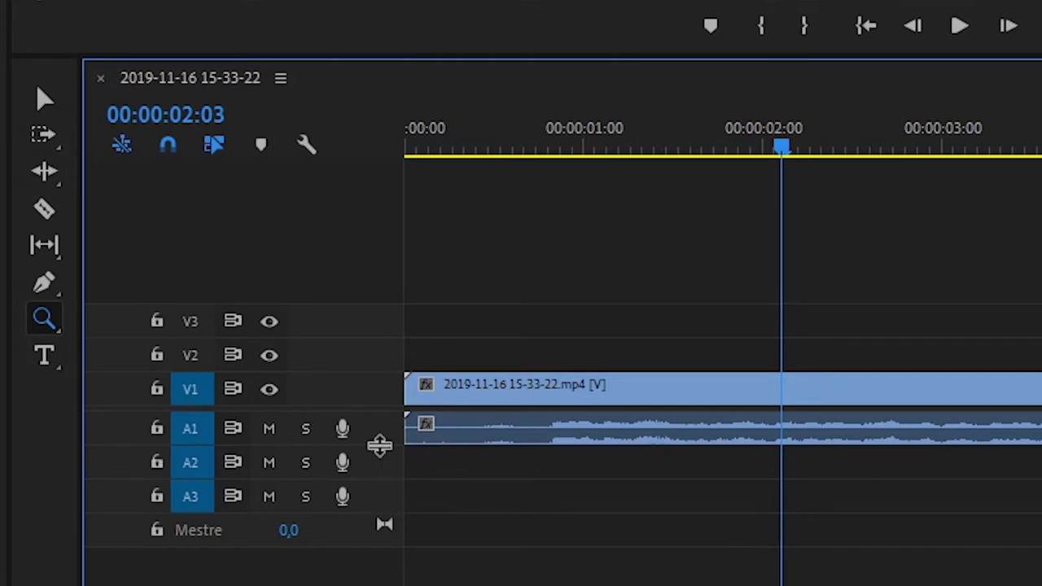
Enlarge the A1 audio track to reveal its stereo waveform and scrub the clip's opening
left_click(44, 101)
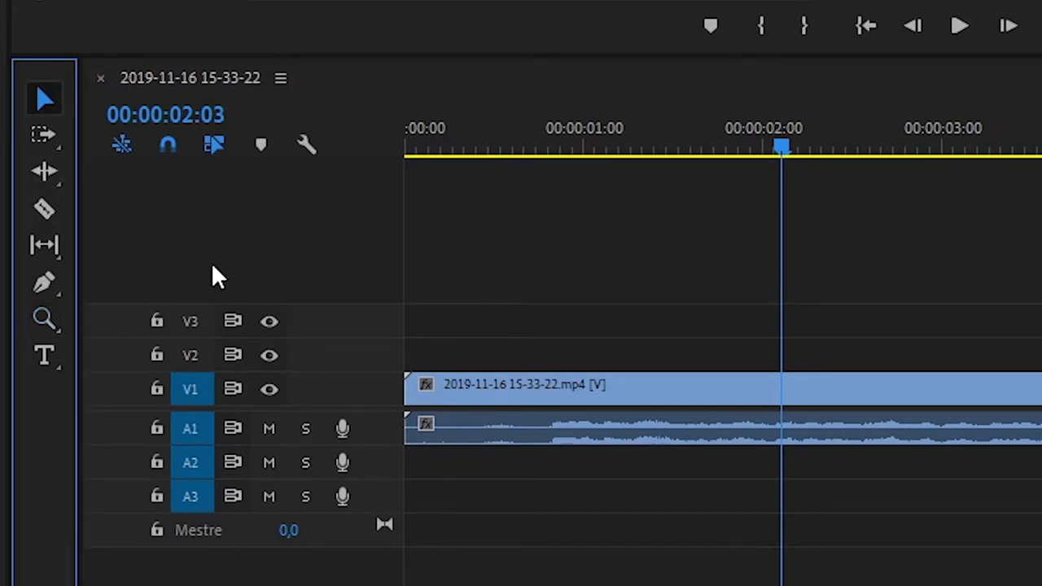
left_click_drag(372, 443, 383, 559)
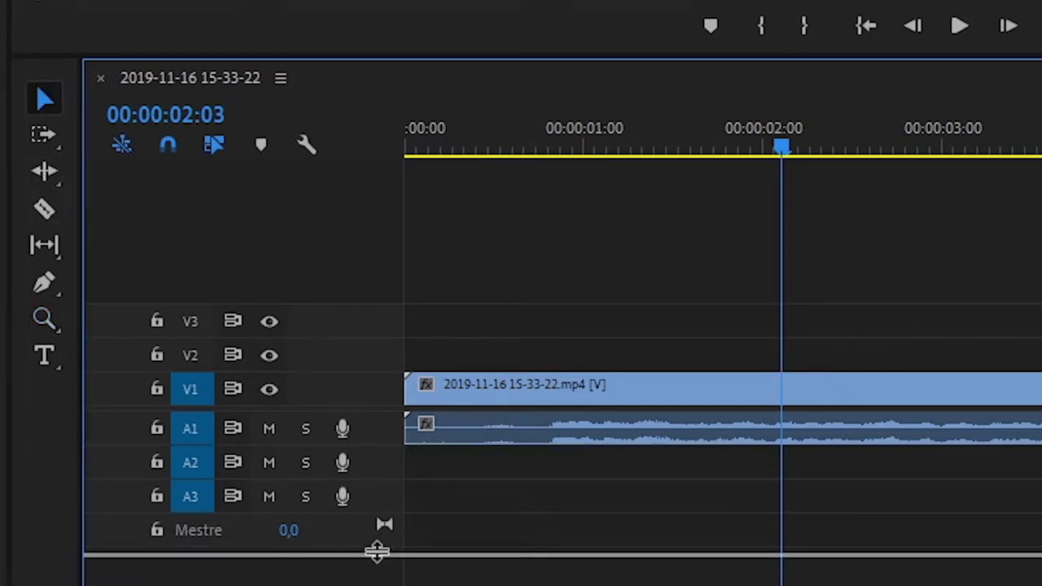
left_click_drag(779, 145, 394, 198)
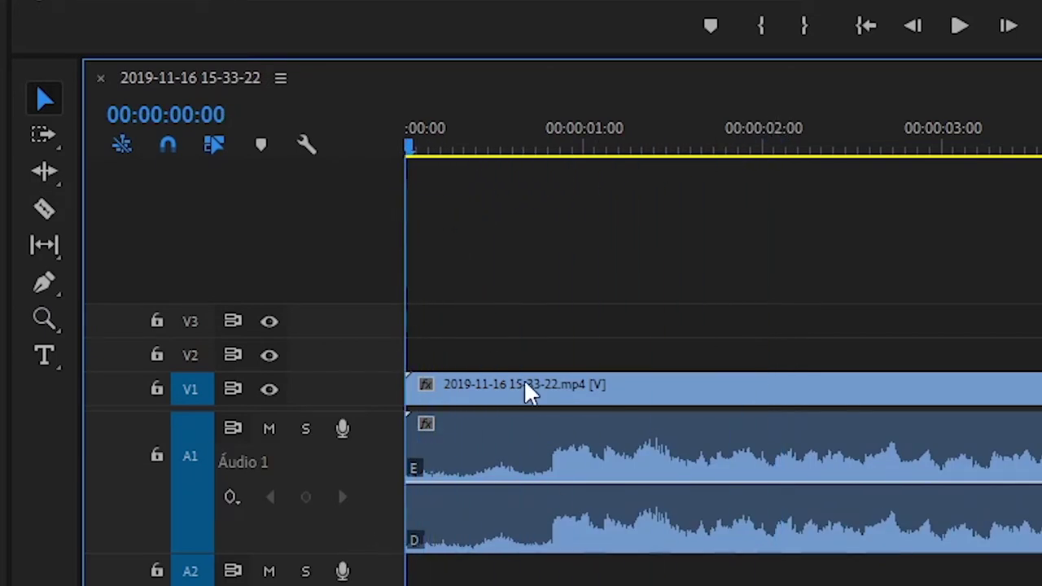
left_click_drag(472, 146, 453, 153)
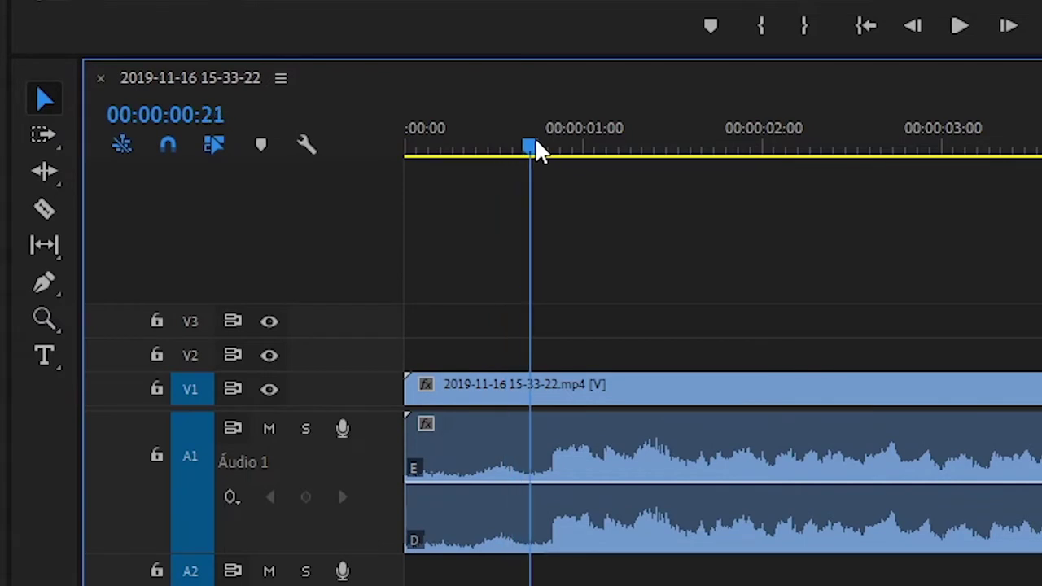
Preview the frames before two seconds and park the playhead at 00:00:01:15
key("space")
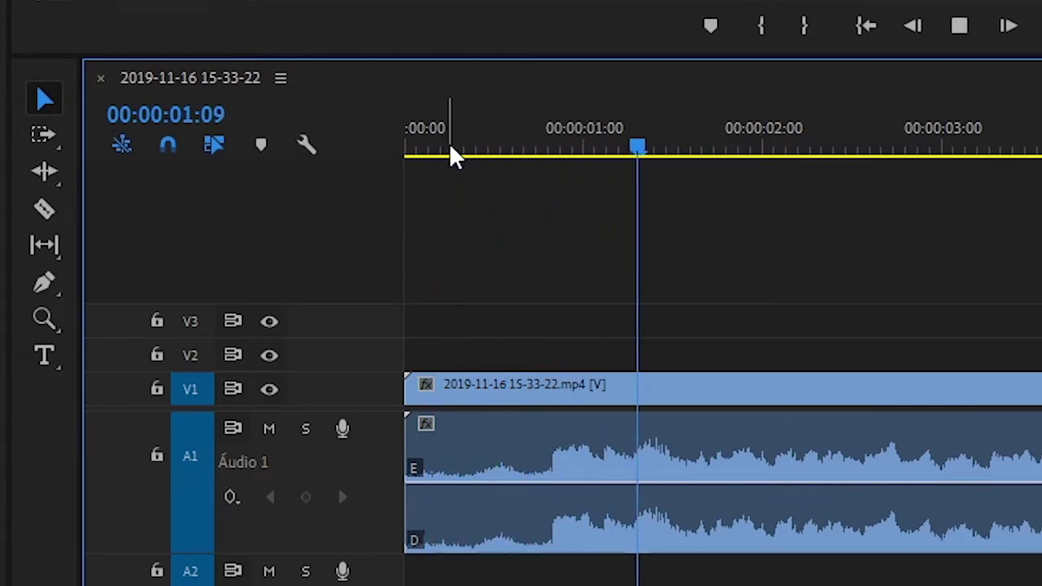
key("space")
mouse_move(780, 145)
left_mouse_down()
mouse_move(428, 134)
mouse_move(707, 135)
left_mouse_up()
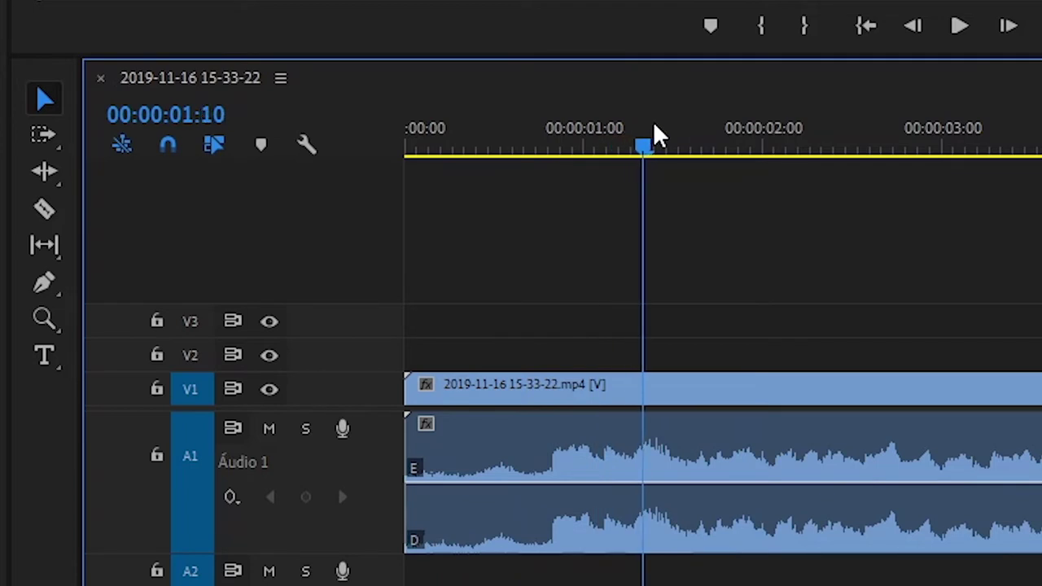
key("space")
left_click(705, 140)
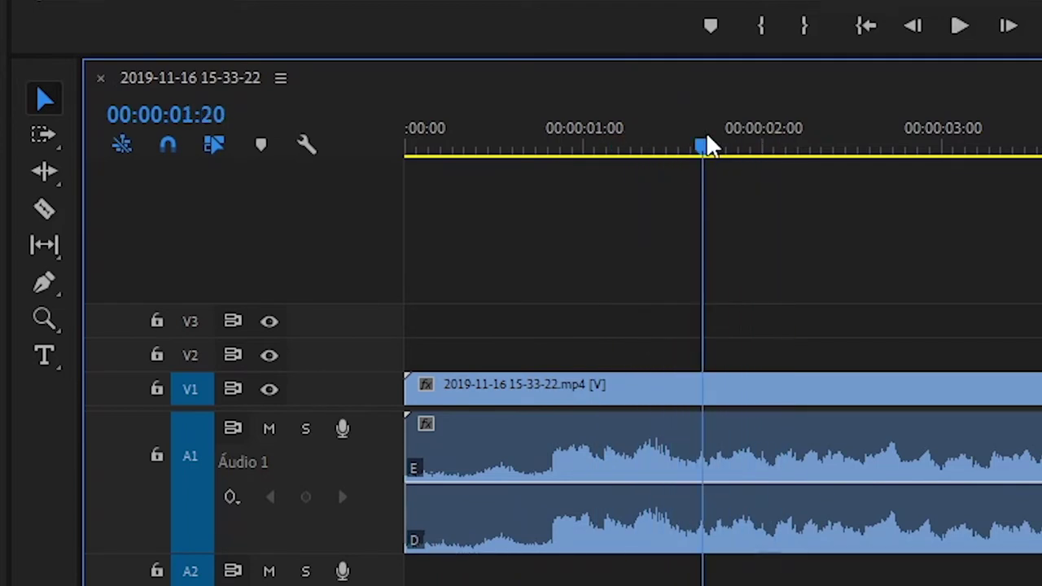
left_click_drag(707, 145, 676, 140)
key("space")
left_click(681, 140)
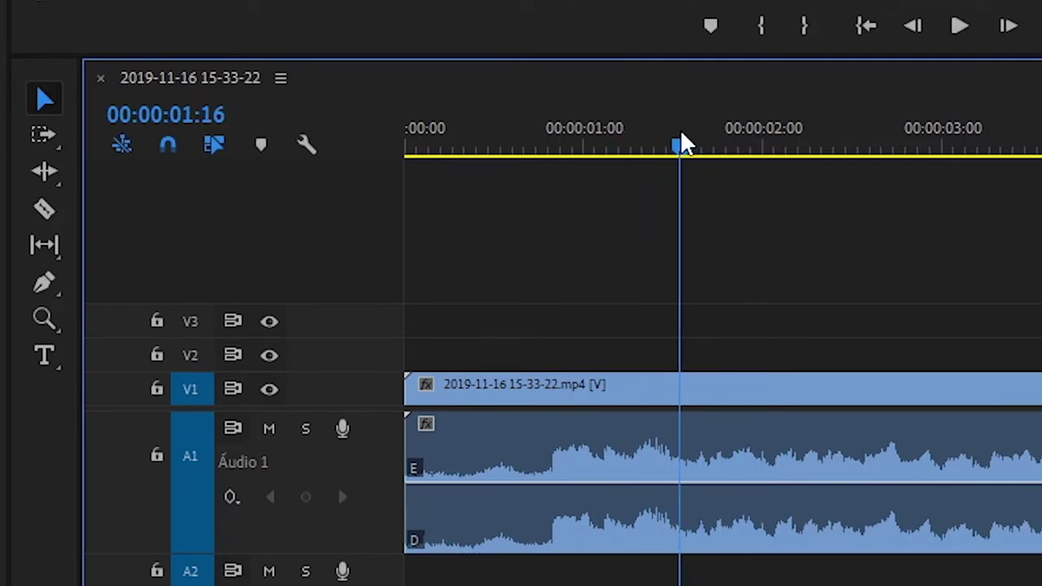
left_click(668, 145)
key("space")
left_click(676, 140)
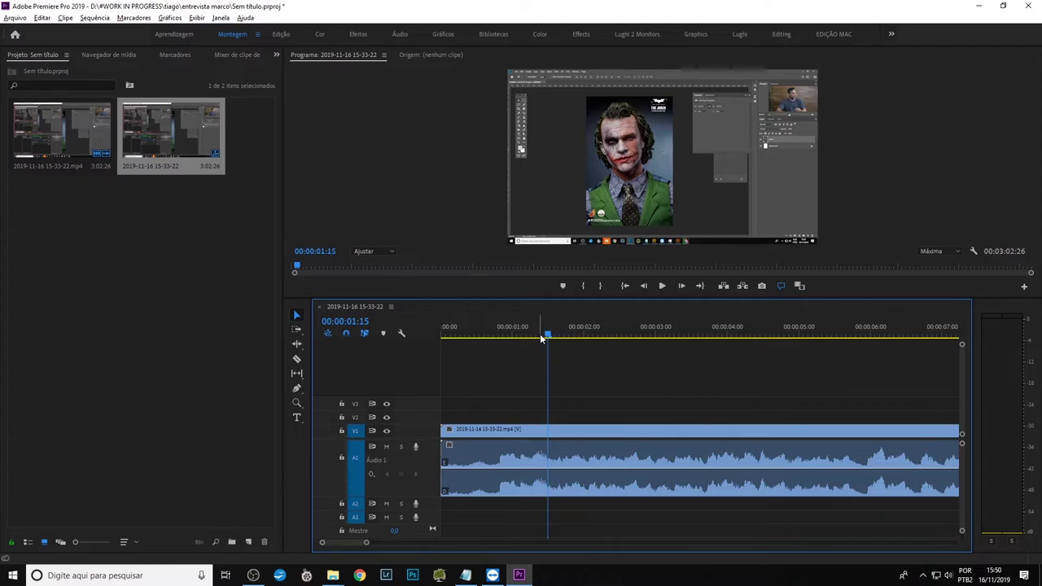
Razor the clip at 00:00:01:15, delete the opening piece, and close the gap at the start
key("c")
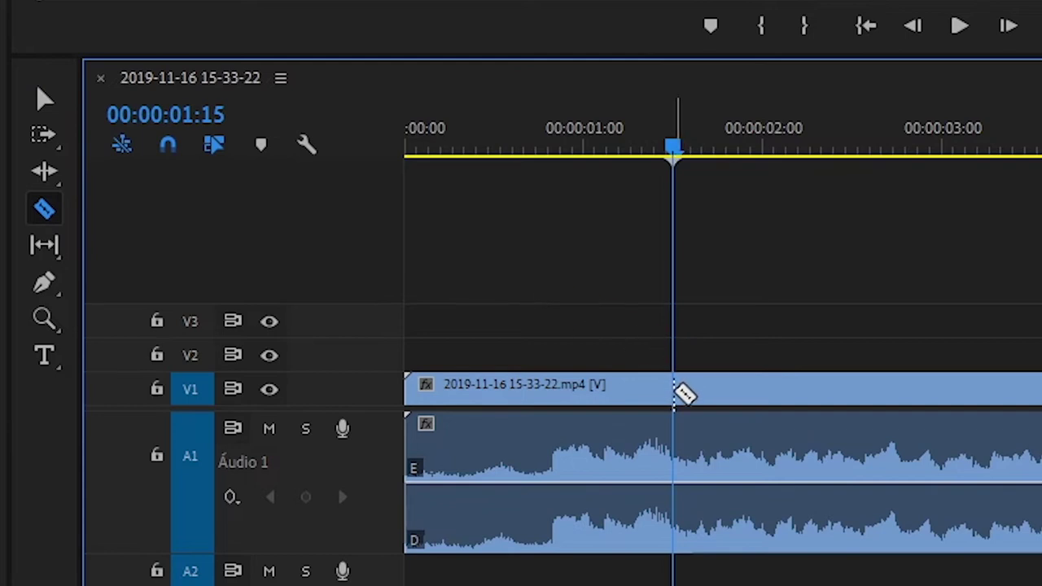
left_click(684, 394)
key("v")
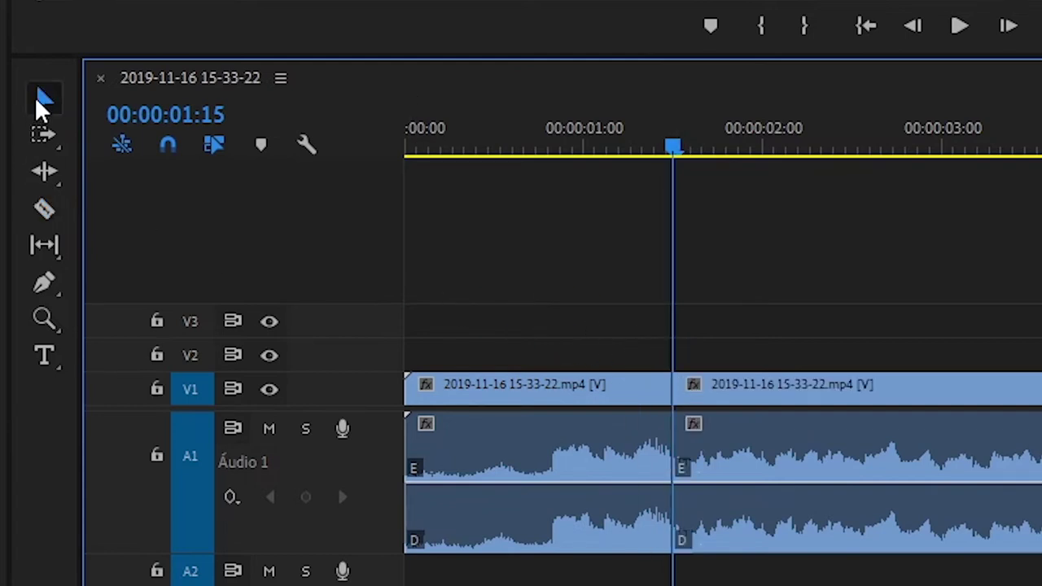
left_click(529, 392)
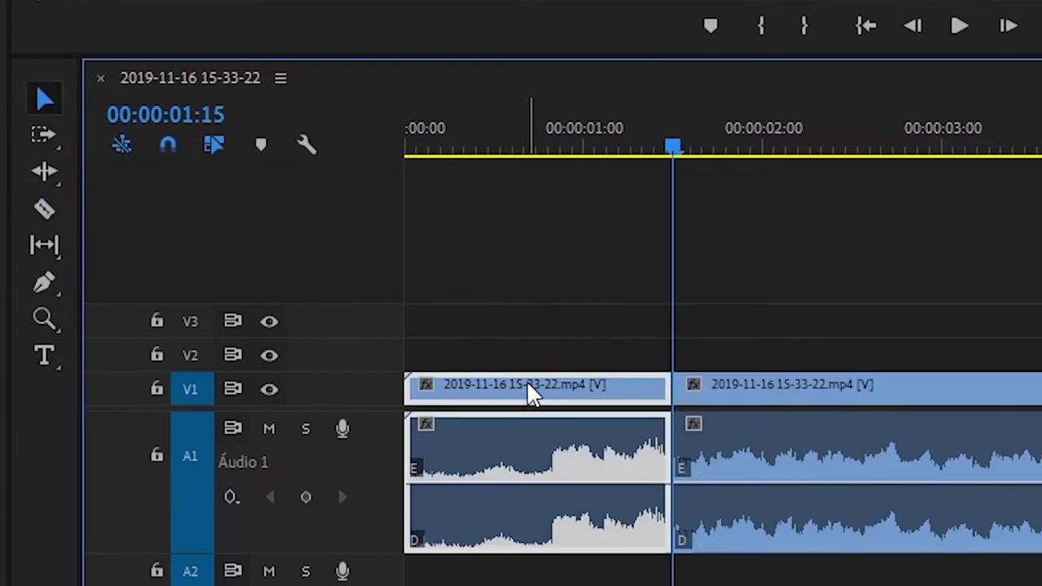
key("Delete")
left_click(494, 395)
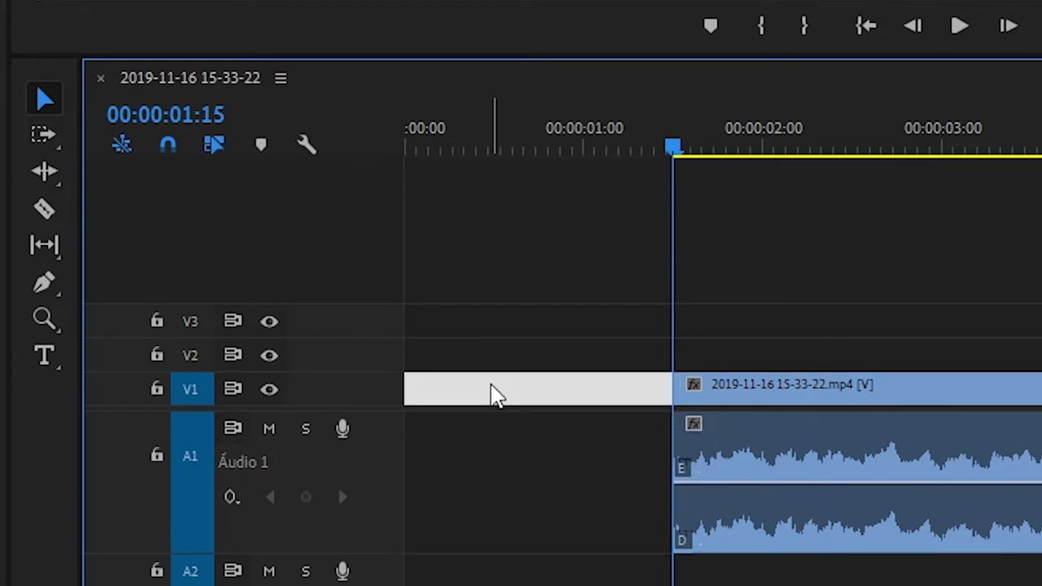
key("Delete")
left_click_drag(593, 133, 276, 163)
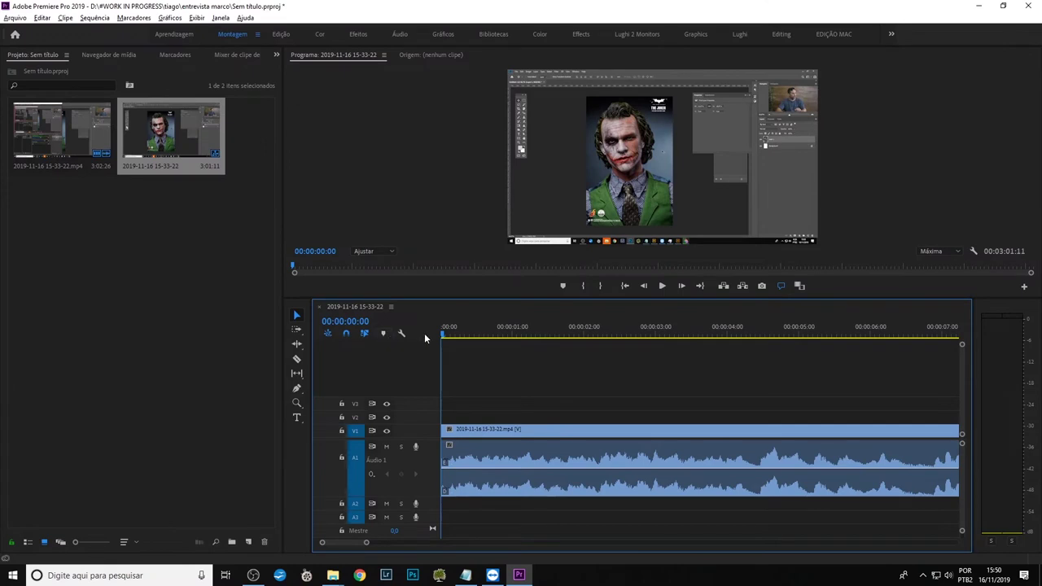
Preview the trimmed sequence to 00:00:06:00 and zoom the timeline on the first twenty seconds
key("space")
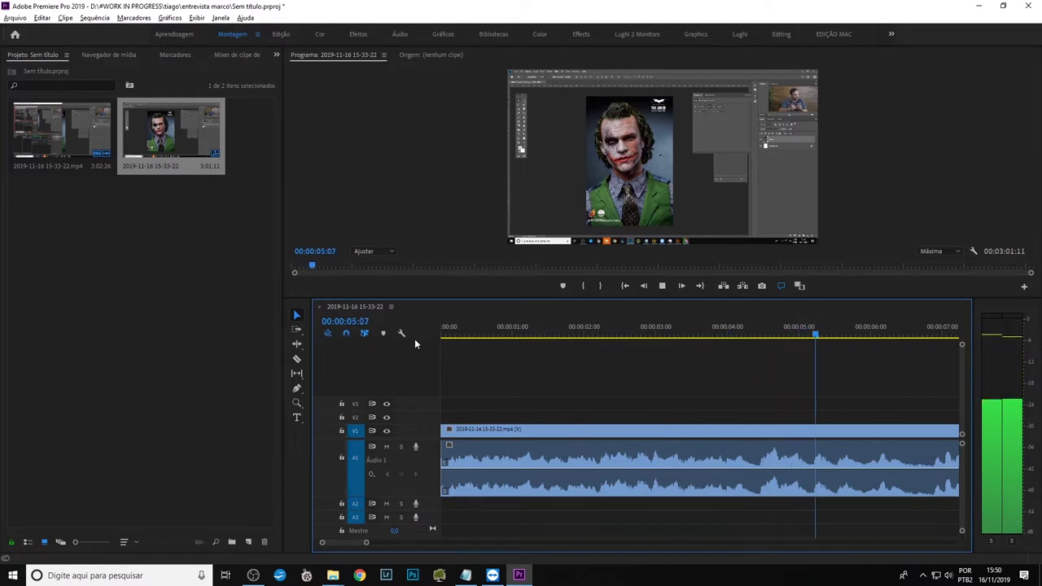
key("space")
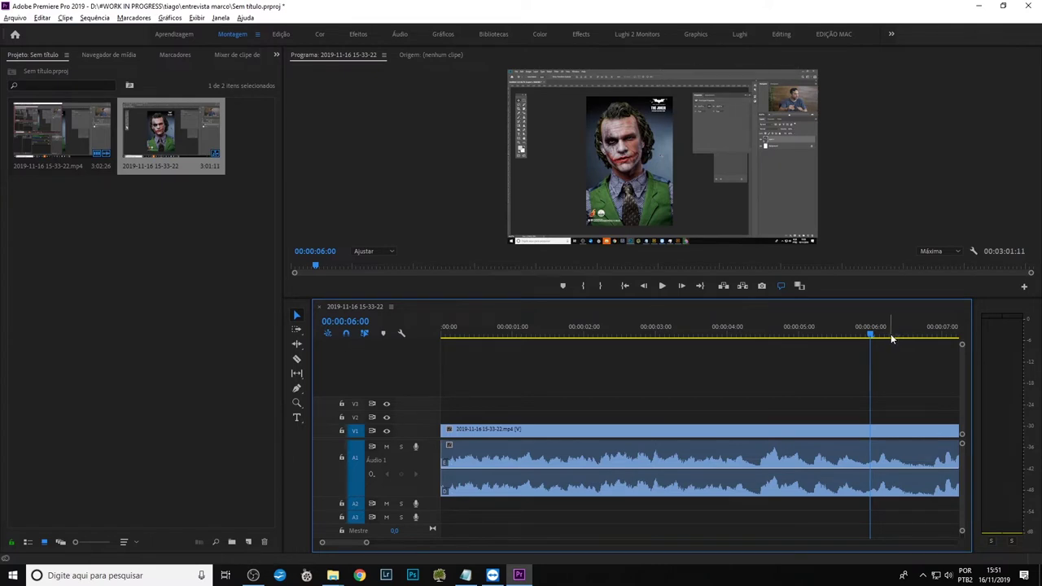
key("minus")
key("minus")
key("minus")
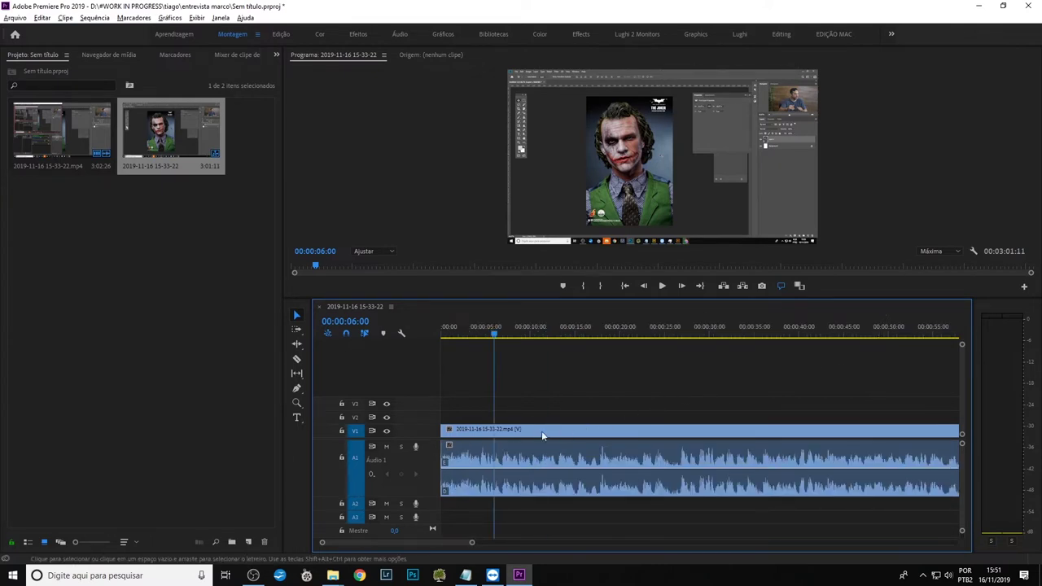
key("z")
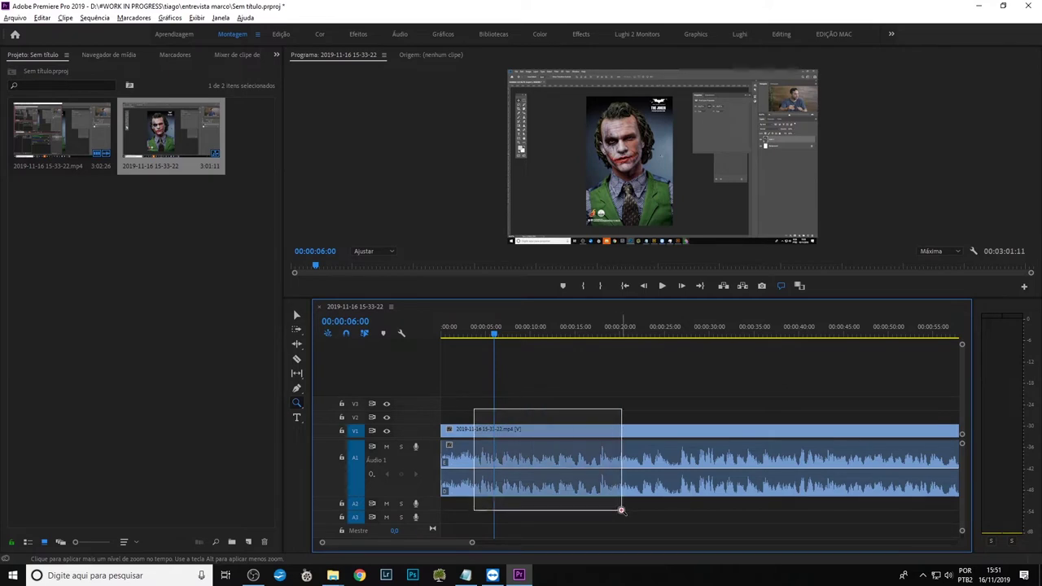
left_click_drag(511, 441, 614, 510)
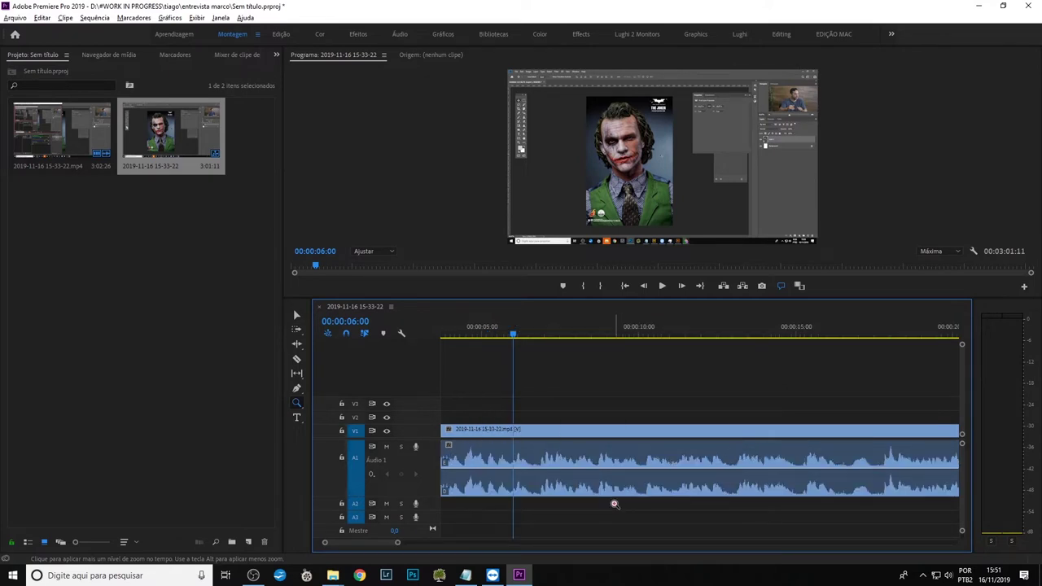
Review the stretch around eight seconds and park the playhead at 00:00:08:16
key("space")
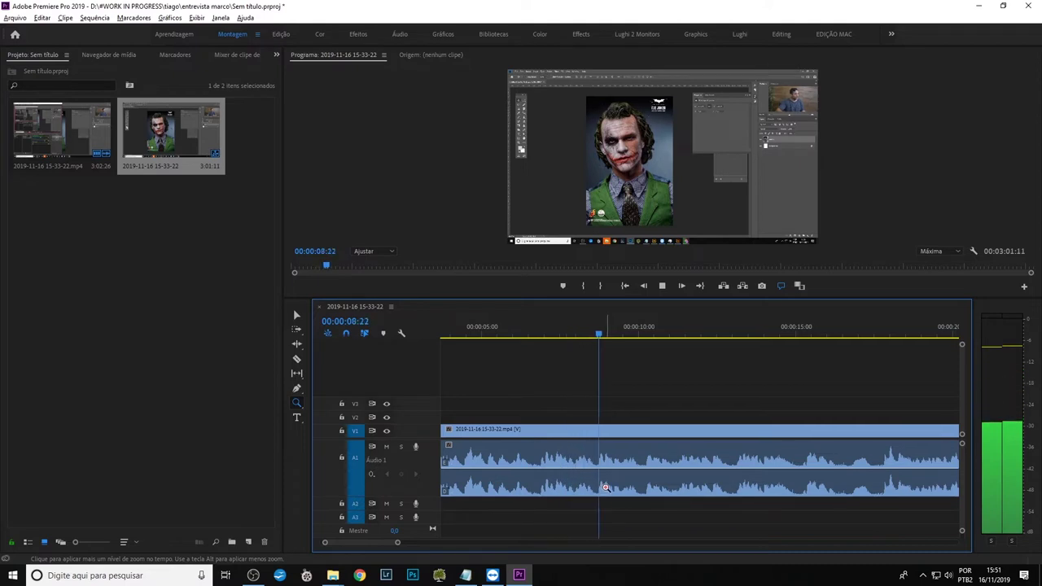
key("space")
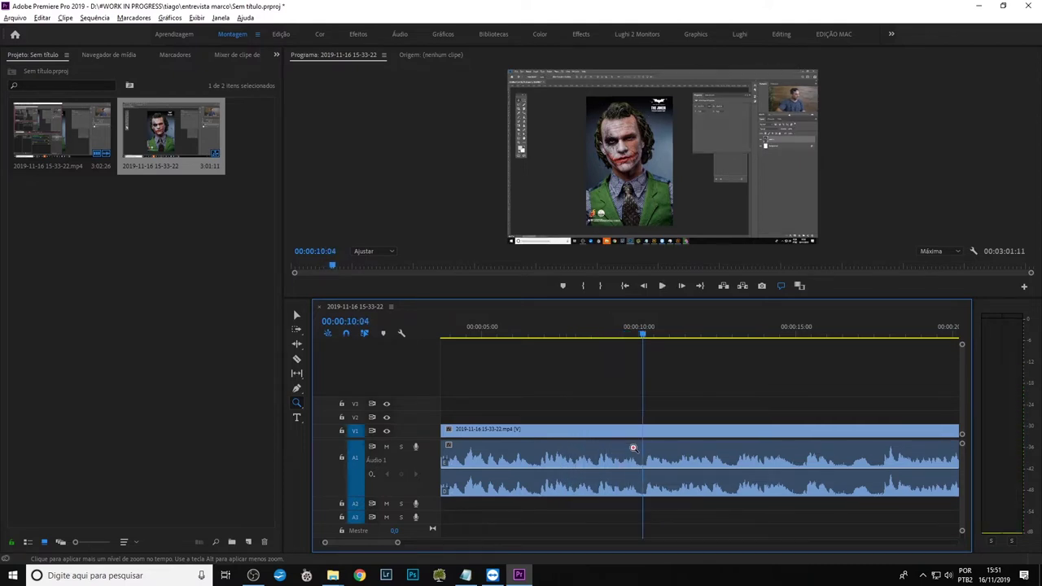
left_click(600, 335)
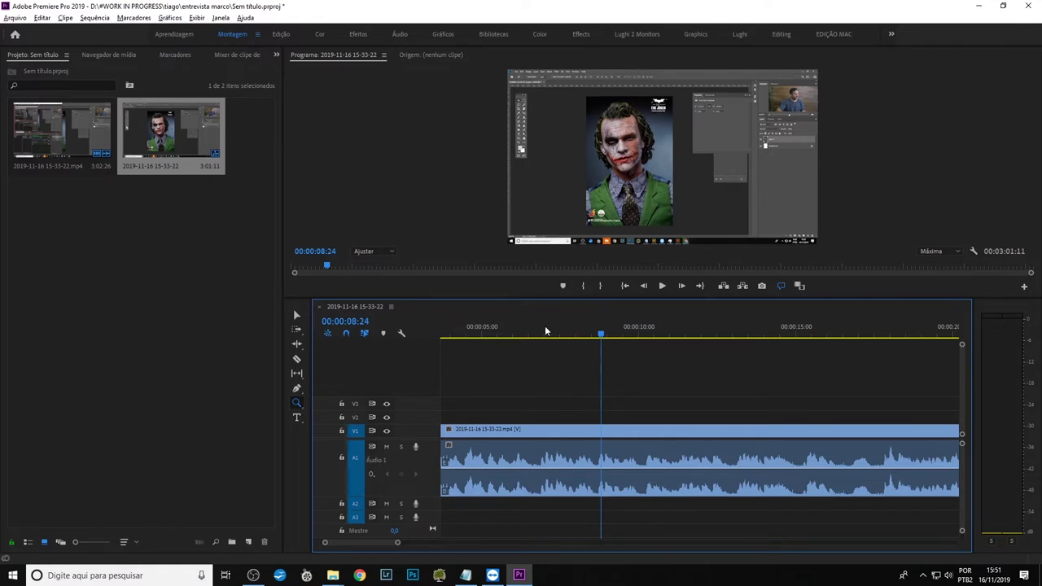
left_click_drag(619, 328, 547, 333)
key("space")
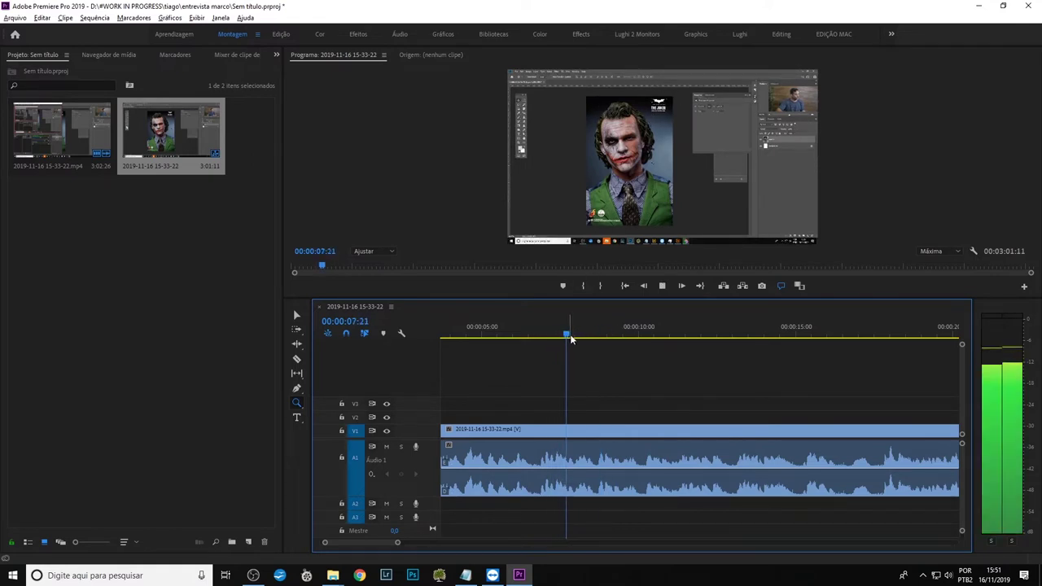
key("space")
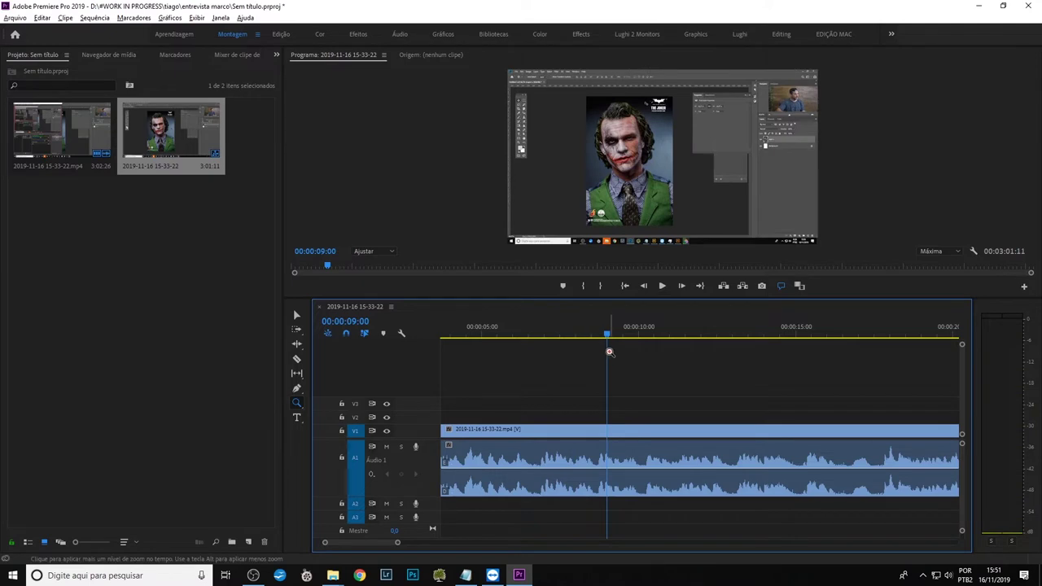
left_click(592, 336)
Razor the clip at 00:00:08:16 and 00:00:11:24, then select the middle piece
key("c")
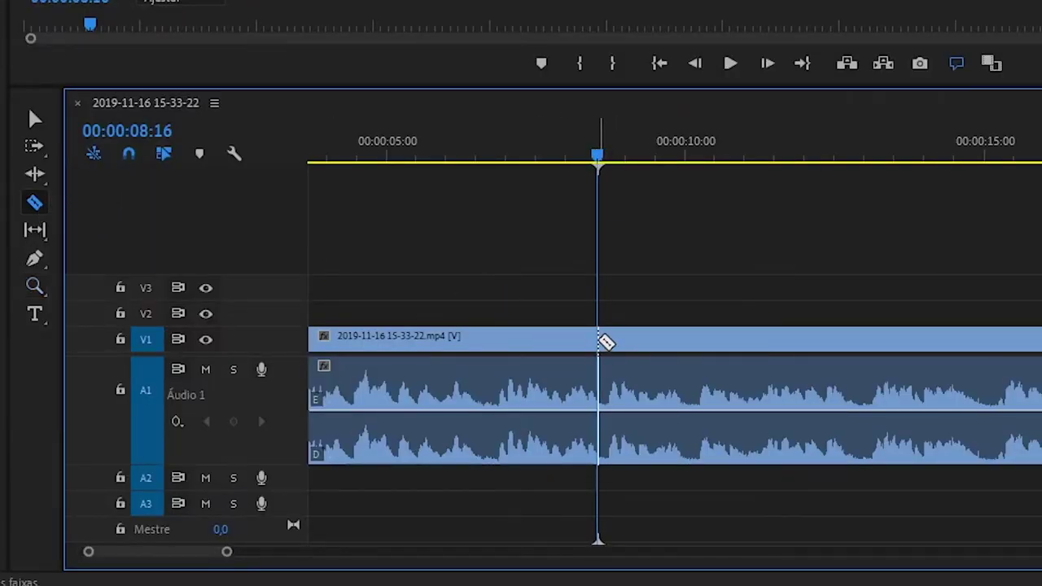
left_click(599, 337)
key("space")
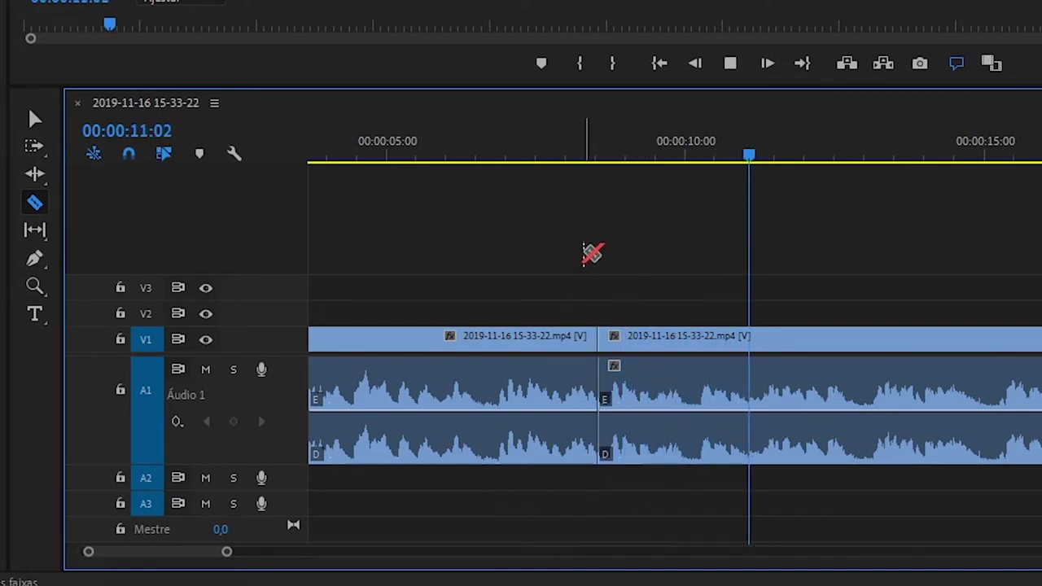
key("space")
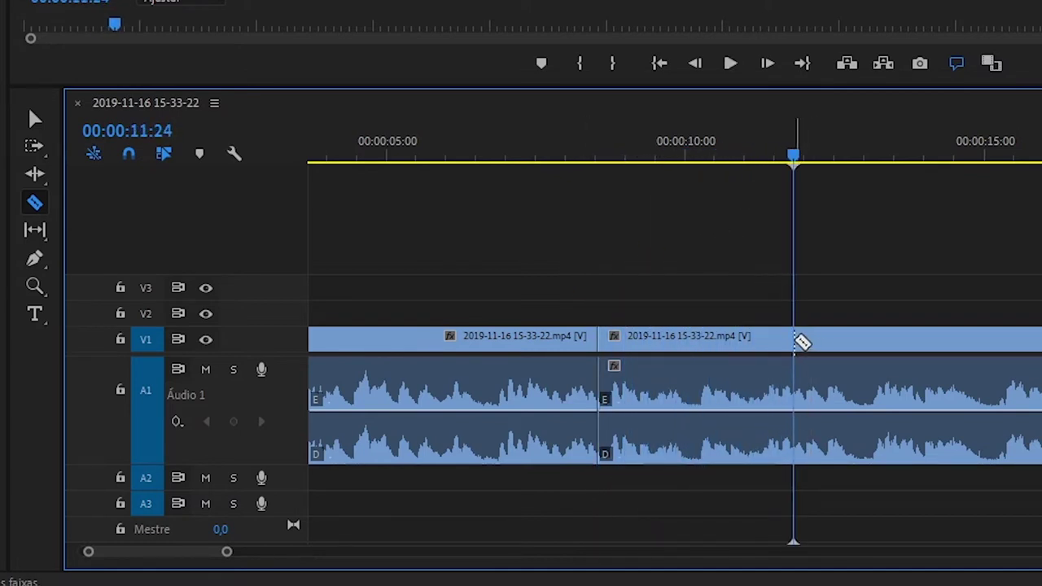
left_click(794, 342)
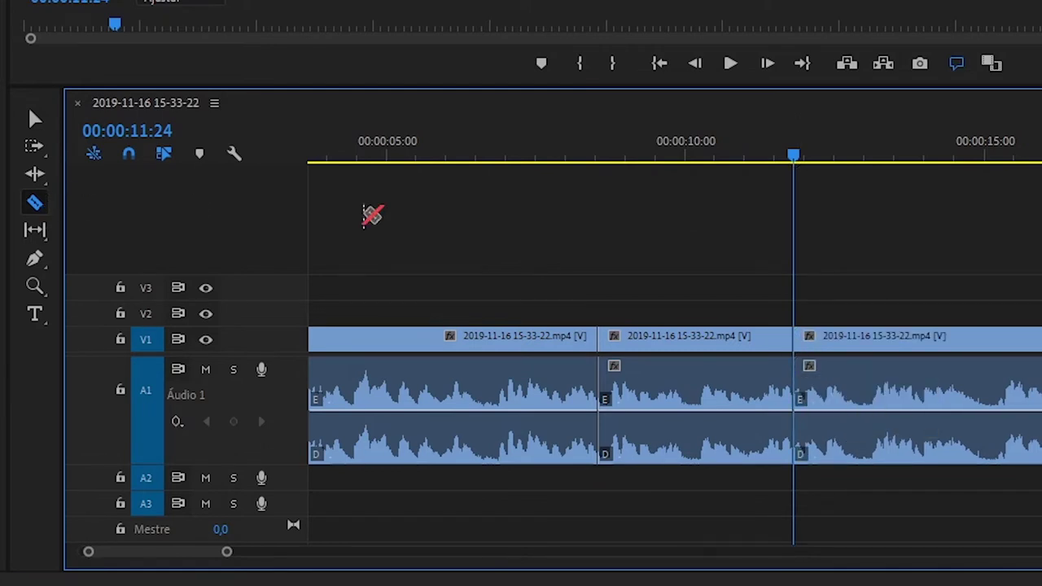
left_click(680, 155)
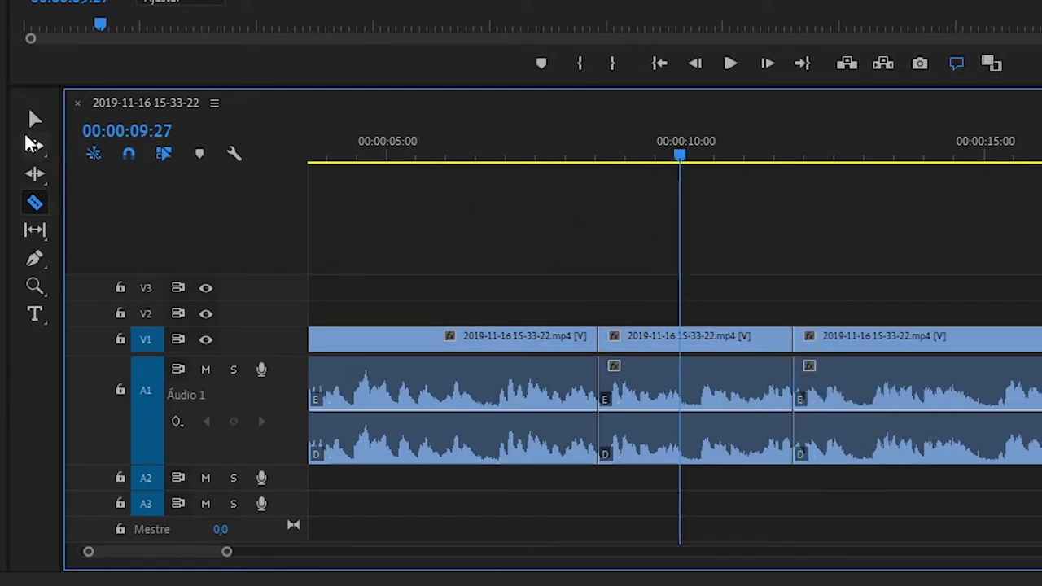
left_click(36, 121)
left_click(659, 345)
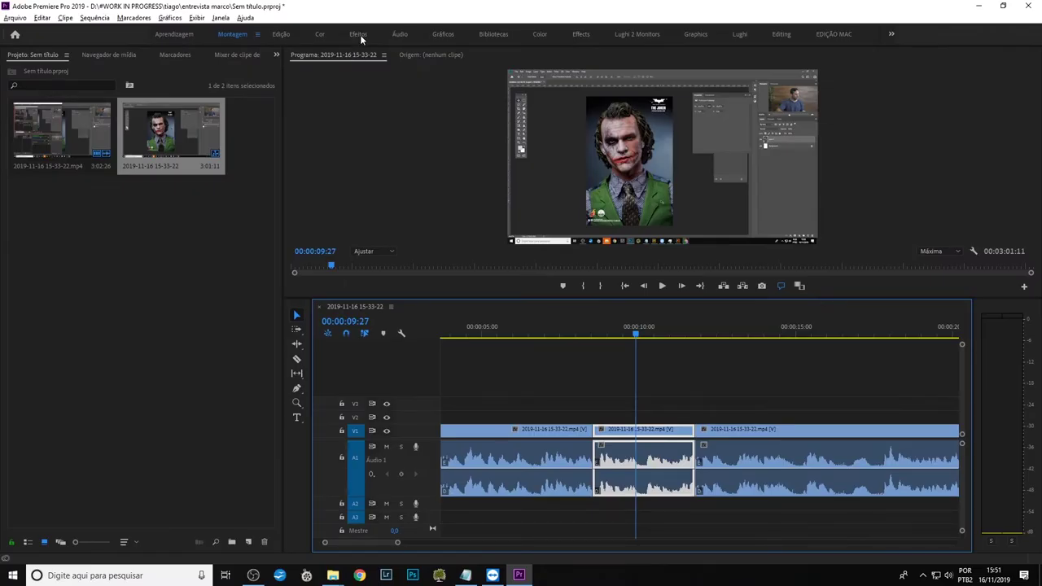
In the Effects workspace, scale the middle piece up to about 177%
left_click(359, 35)
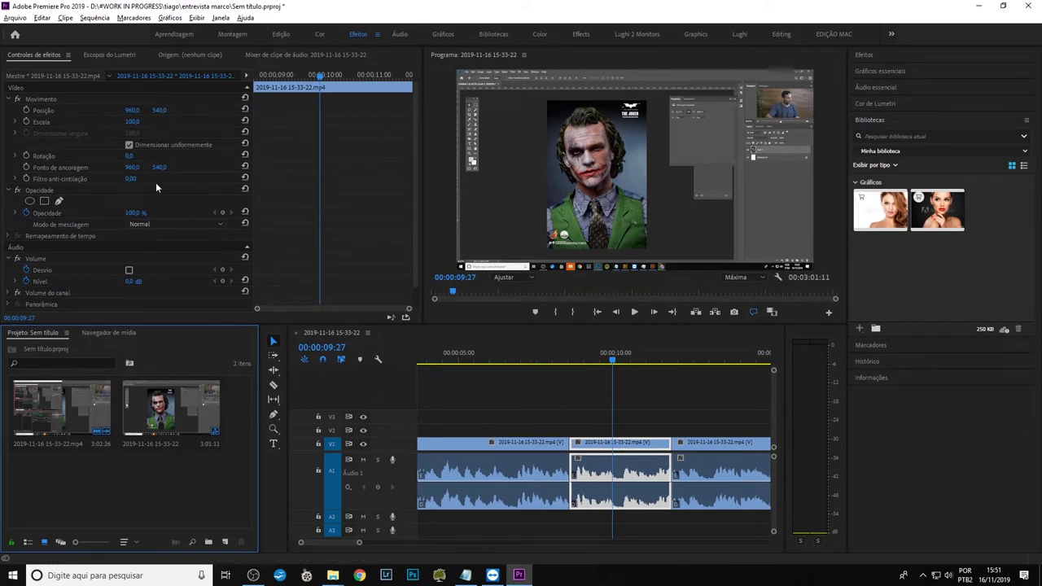
left_click_drag(423, 200, 322, 231)
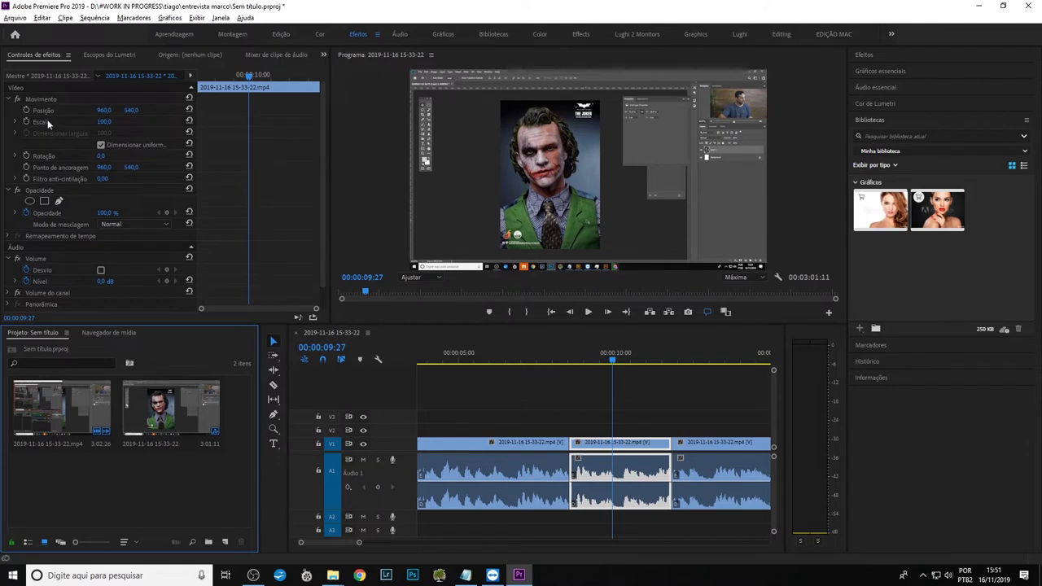
left_click(632, 442)
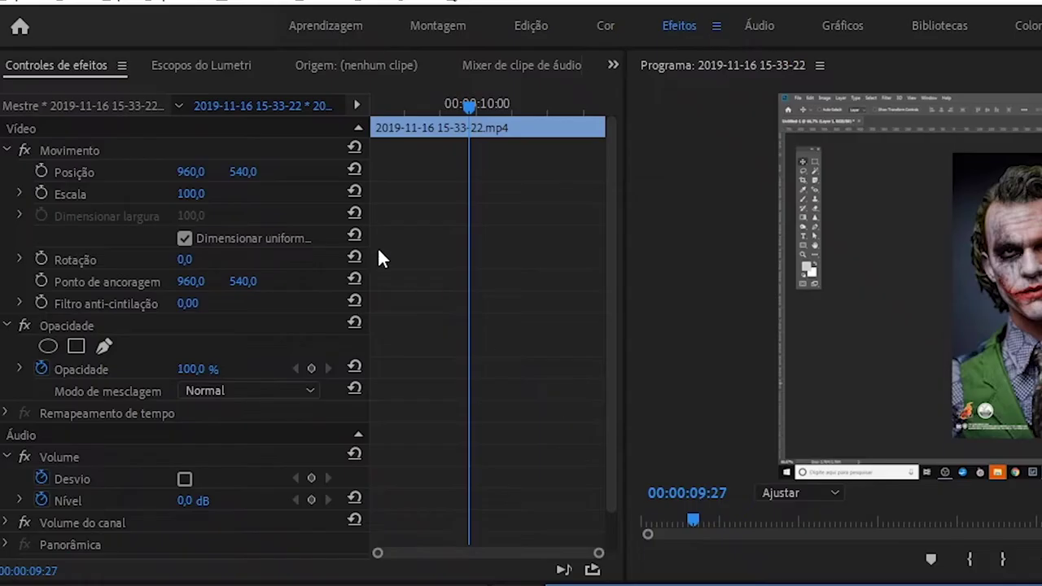
left_click_drag(196, 193, 268, 193)
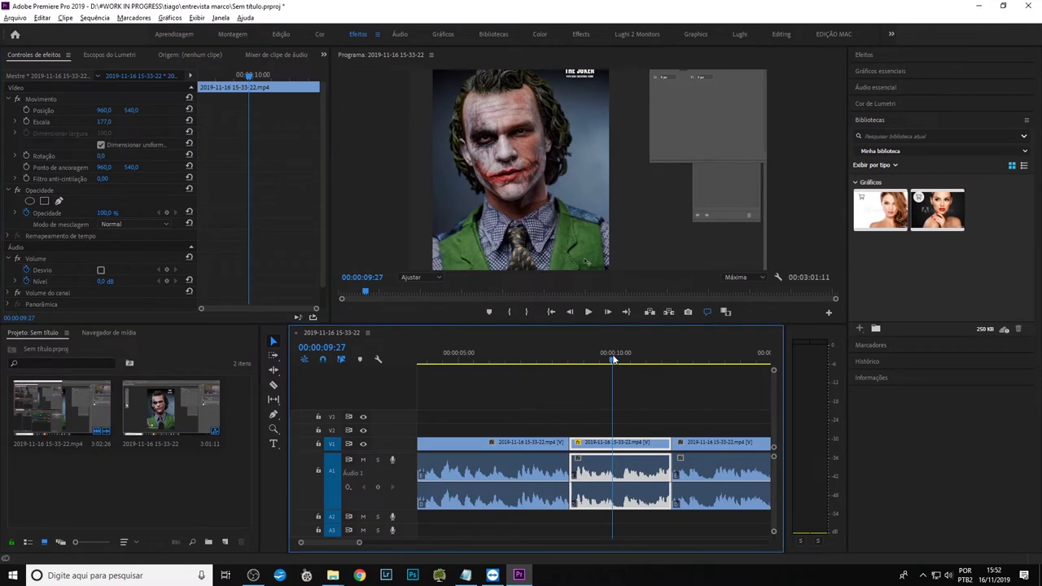
Move the image down and enlarge it to 262% at 942.5, 990.3 on the Joker's face
left_click(565, 360)
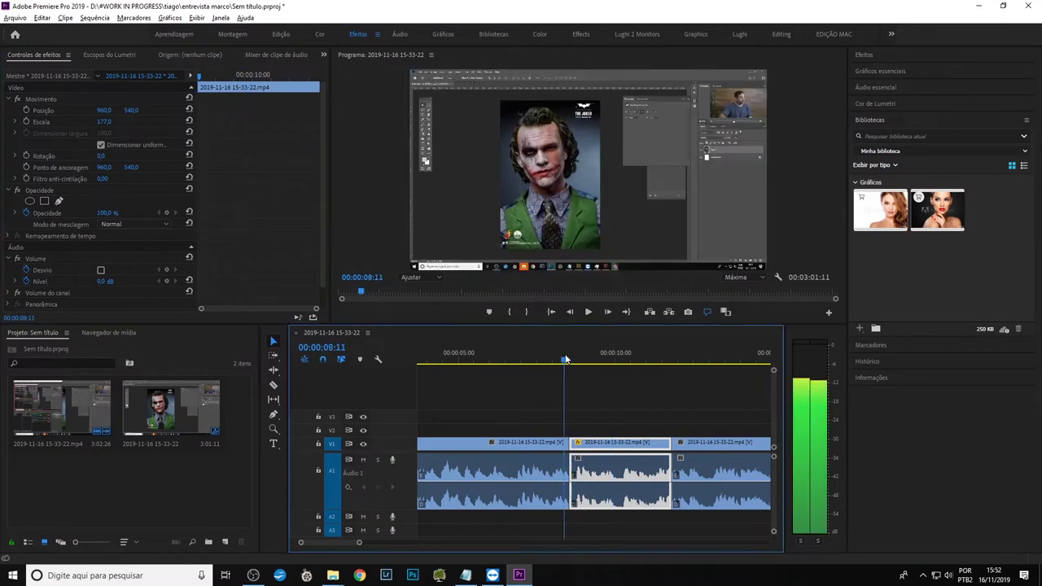
left_click_drag(568, 359, 571, 361)
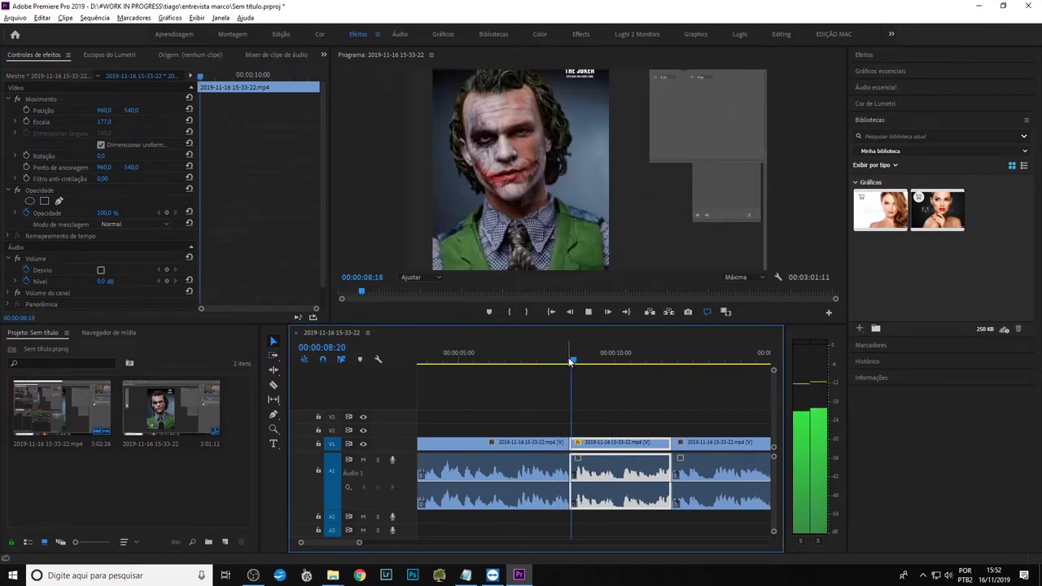
key("space")
key("space")
left_click(545, 152)
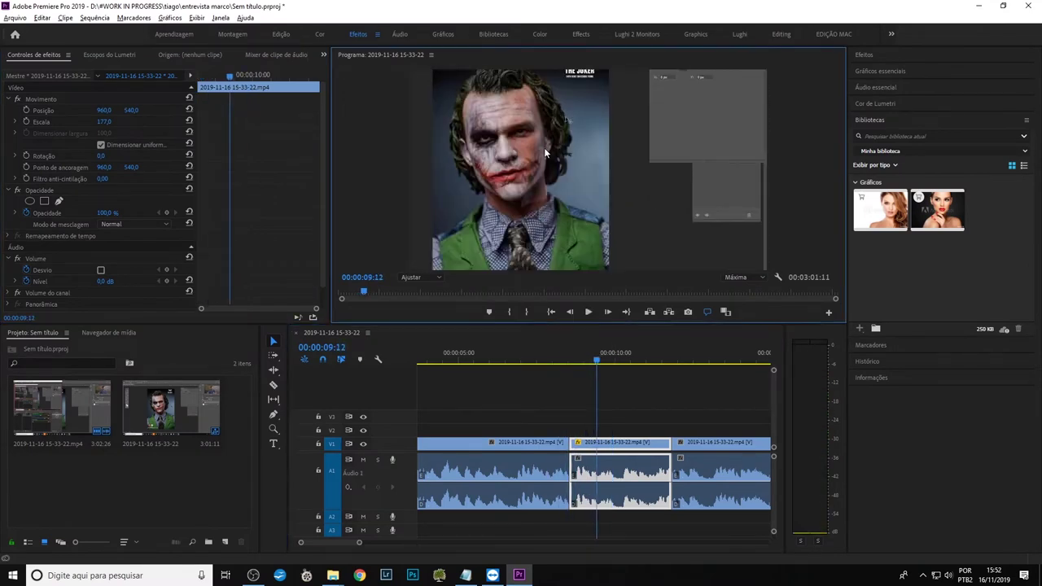
mouse_move(555, 119)
left_mouse_down()
mouse_move(551, 160)
mouse_move(399, 148)
left_mouse_up()
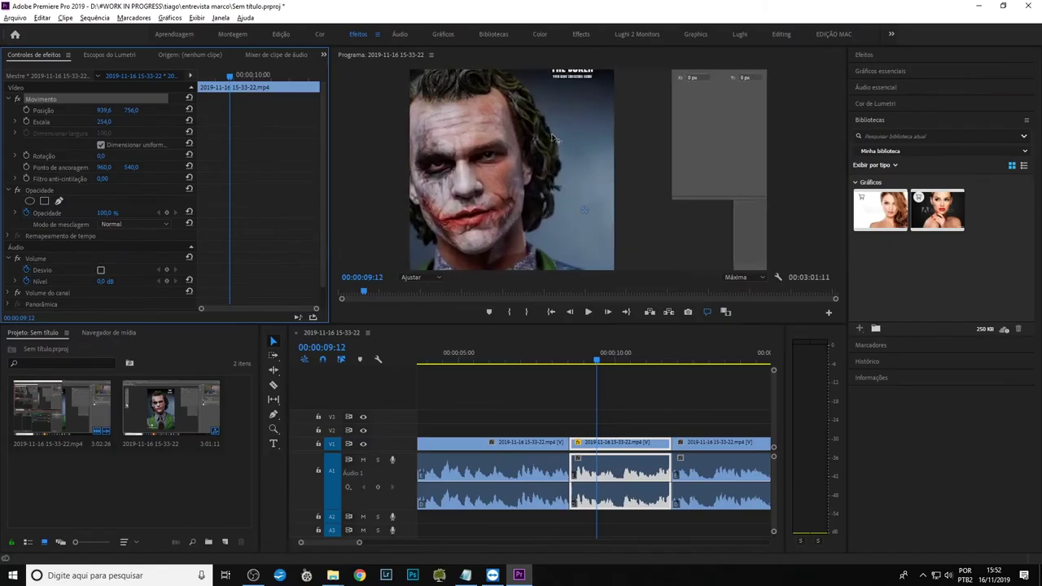
left_click_drag(467, 158, 468, 184)
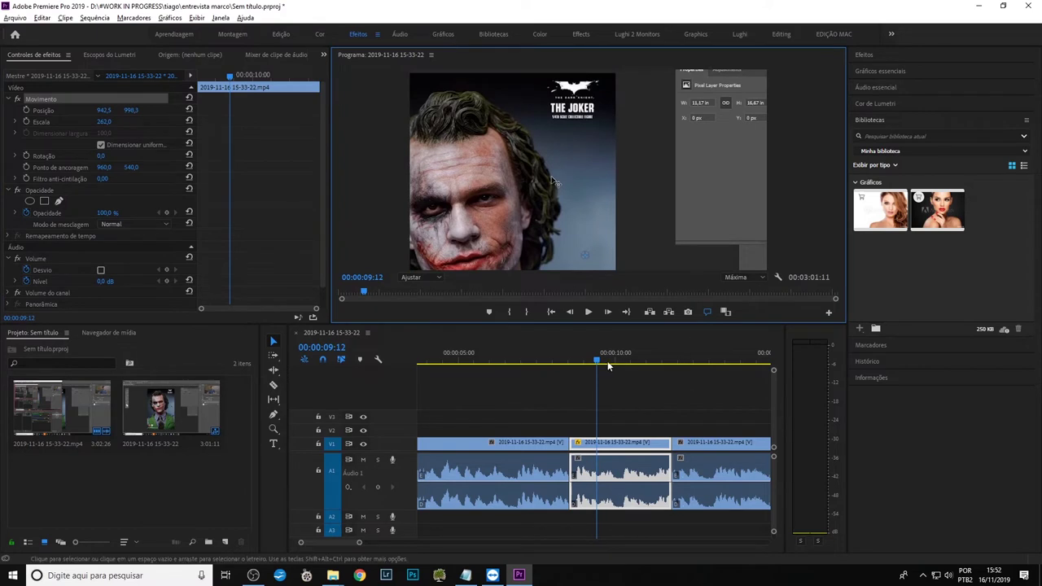
Cut the zoomed piece at 00:00:10:03 and select its second half
left_click(579, 363)
key("space")
key("space")
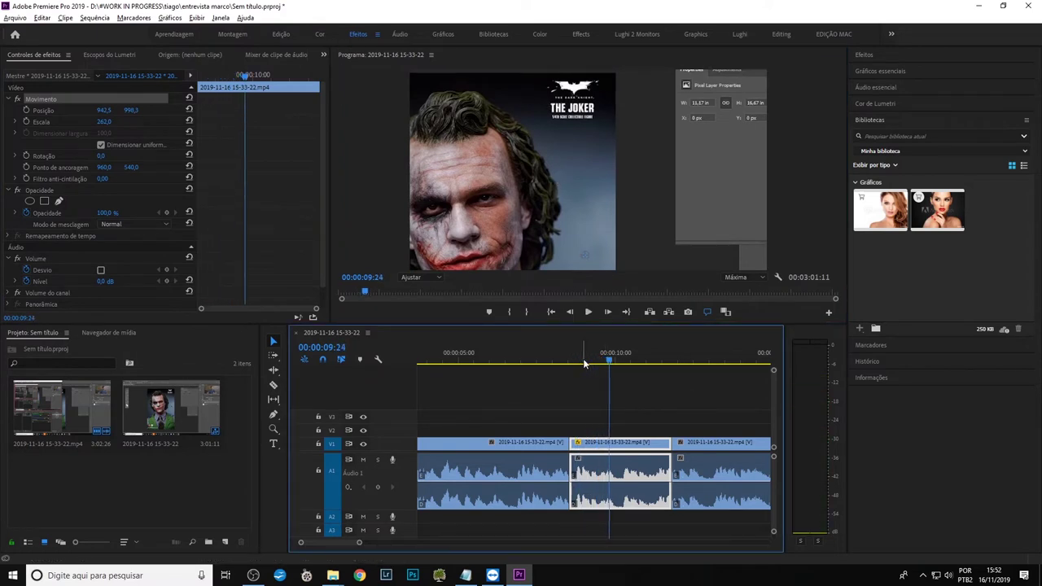
key("c")
key("space")
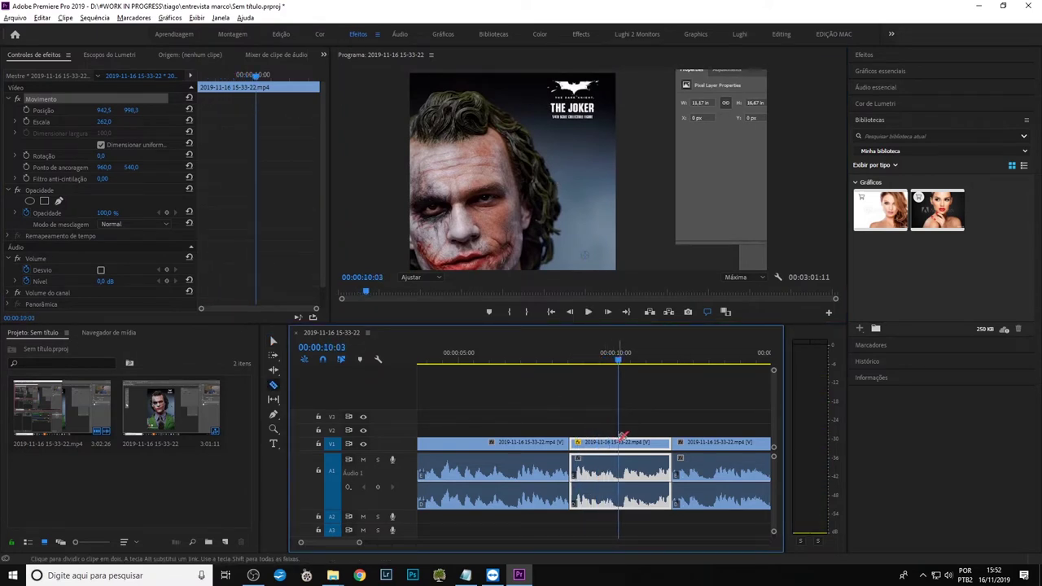
left_click(620, 444)
key("v")
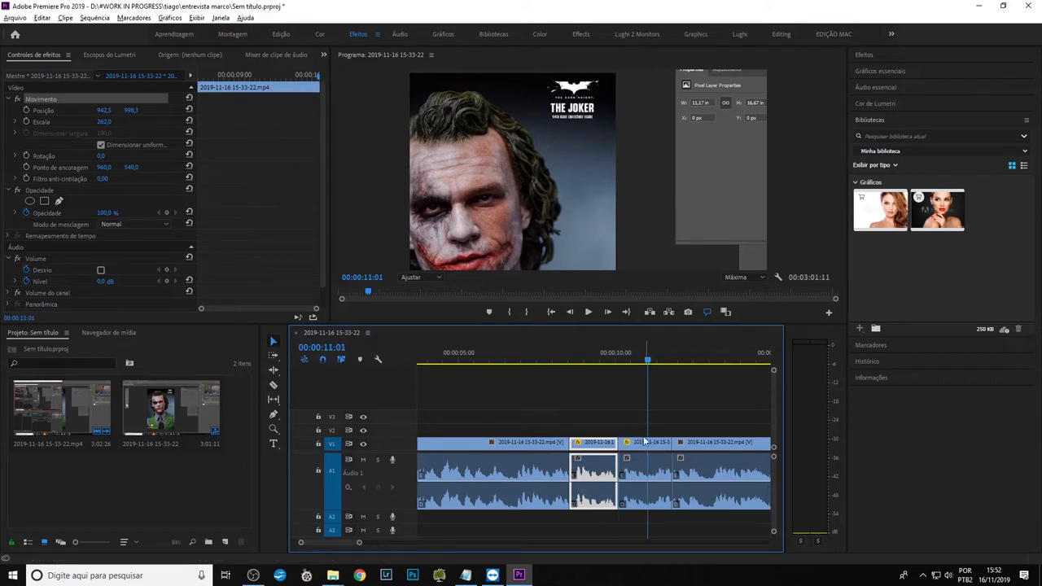
left_click(641, 446)
Reposition the second half to 1368.5, -70.1 on the Joker's jacket and tie, then preview
left_click(557, 224)
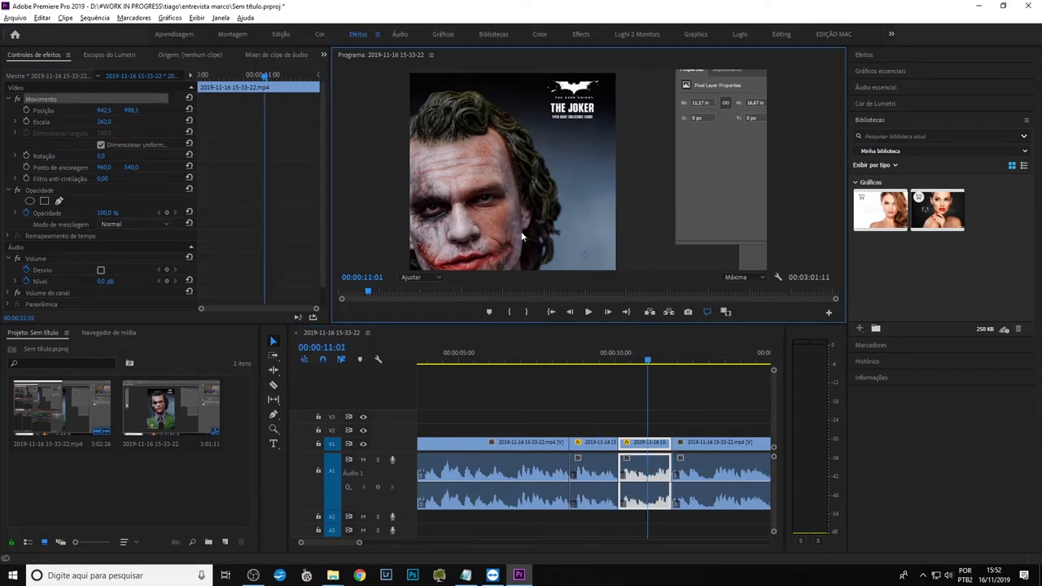
left_click_drag(527, 130, 512, 156)
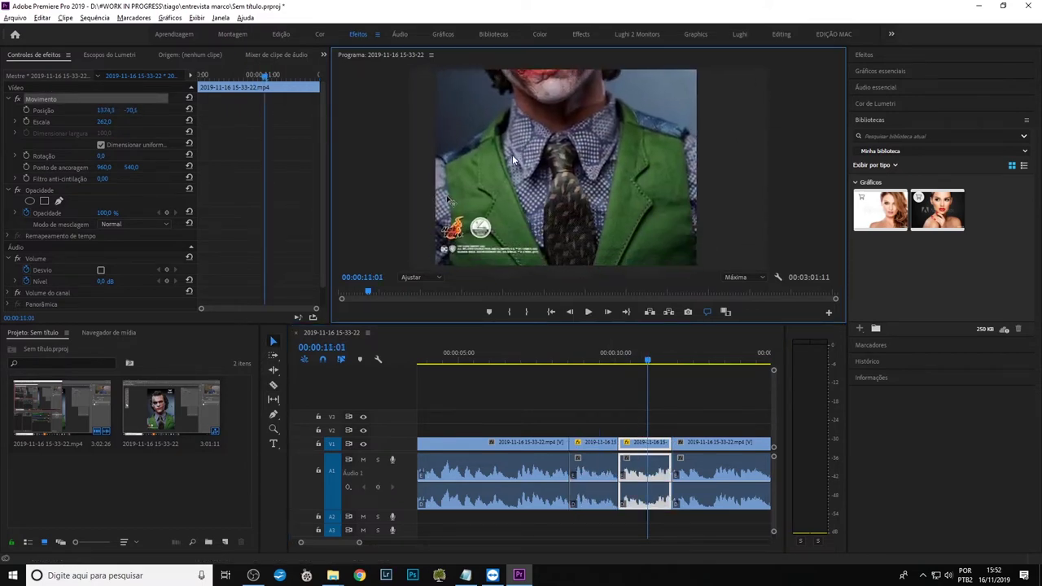
left_click(593, 364)
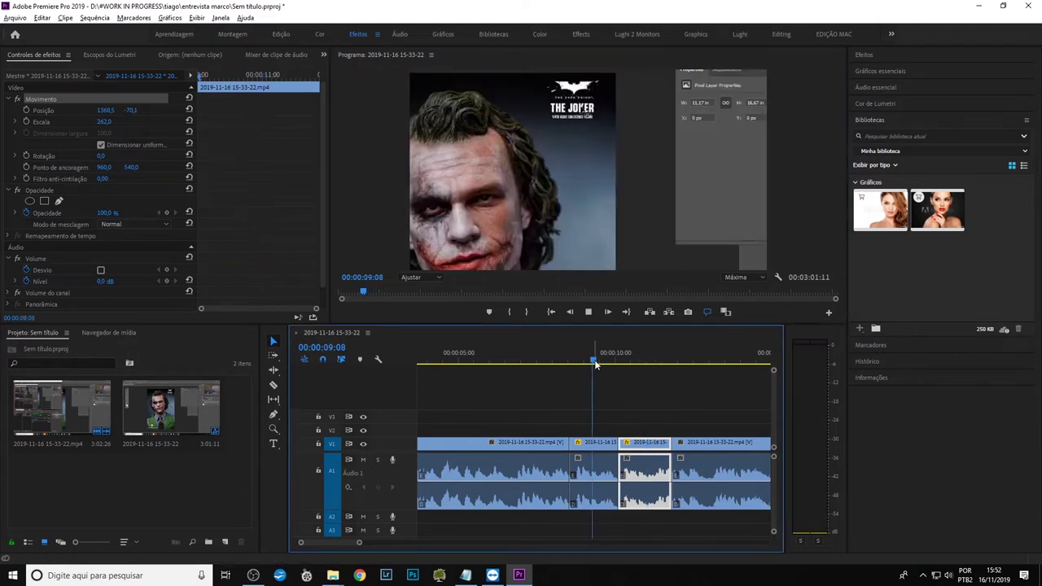
key("space")
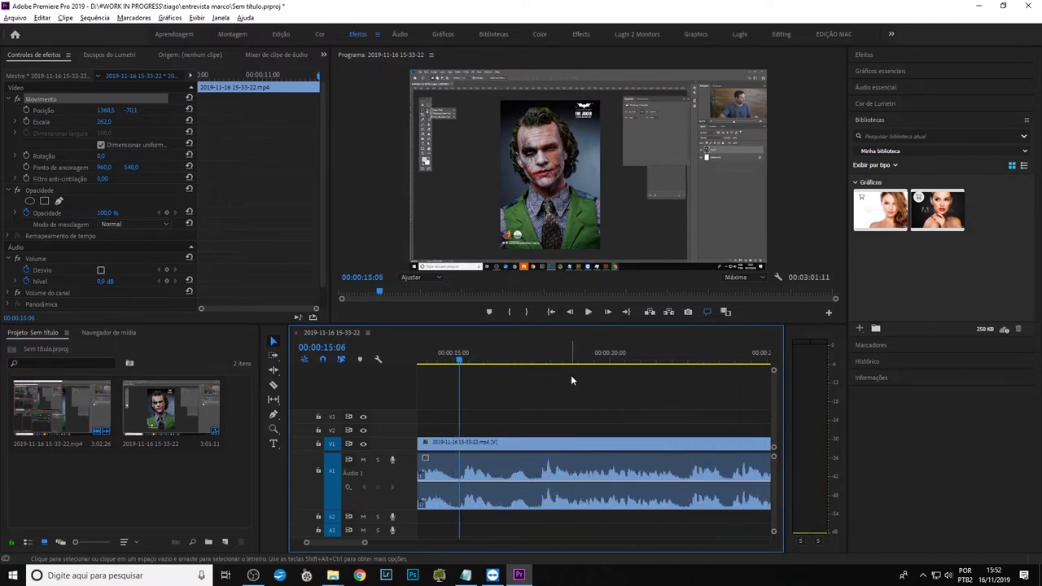
Scale the clip around 17 seconds to 313% and position it at 3189.3, 1535.4 on the Joker's forehead
left_click(545, 472)
left_click_drag(105, 122, 277, 121)
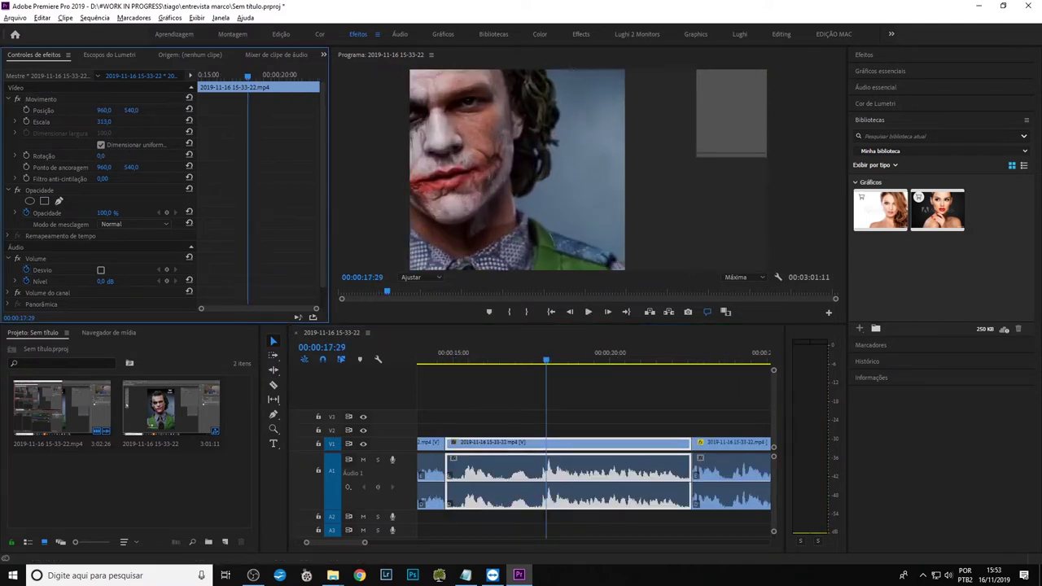
mouse_move(468, 117)
left_mouse_down()
mouse_move(634, 244)
mouse_move(537, 361)
mouse_move(428, 366)
left_mouse_up()
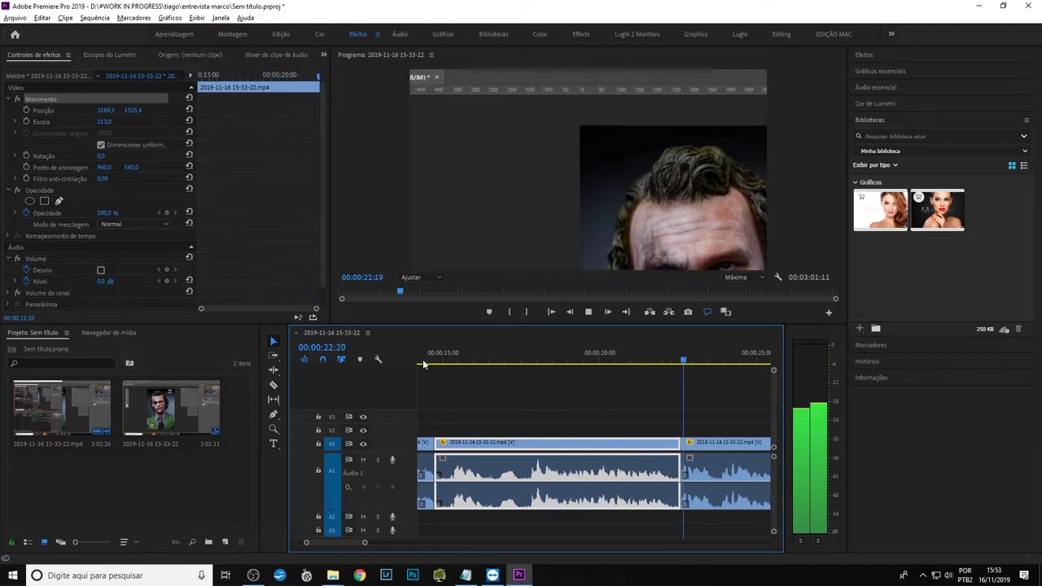
key("space")
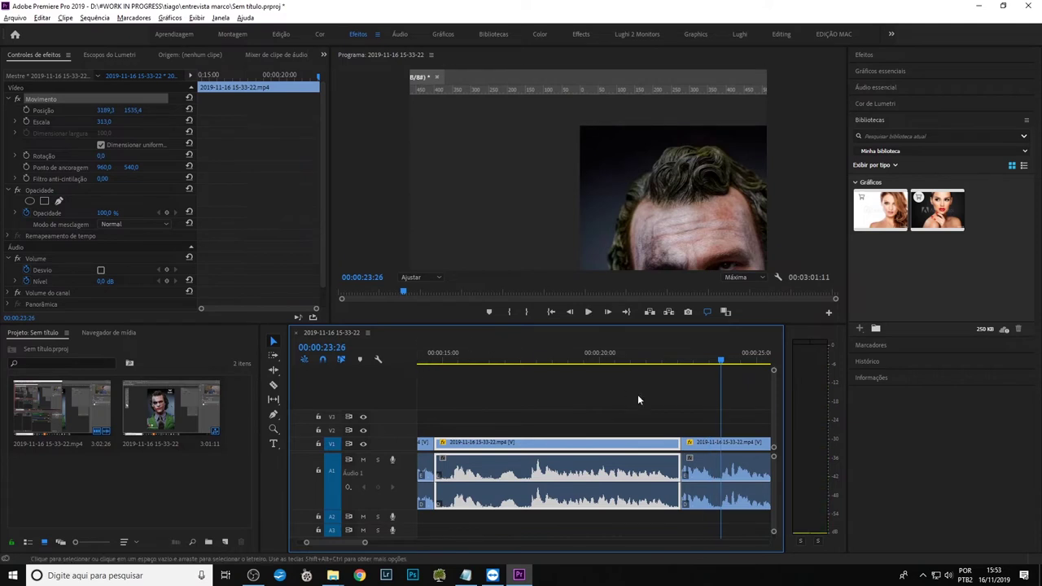
left_click(727, 358)
left_click(713, 444)
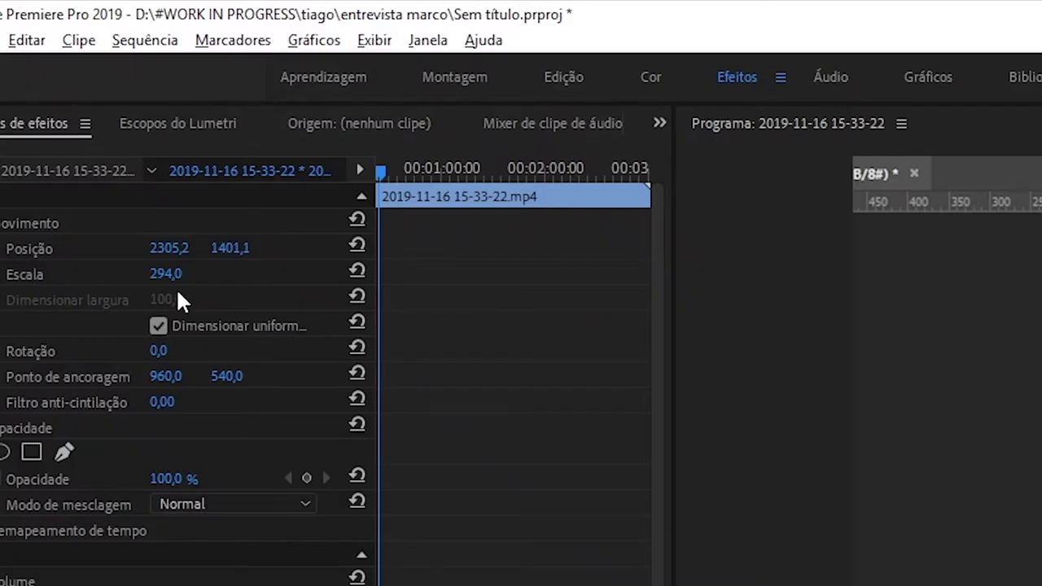
Reset the next clip's scale to 100 and recentre it at about 960, 542.9 to fill the frame
left_click(106, 122)
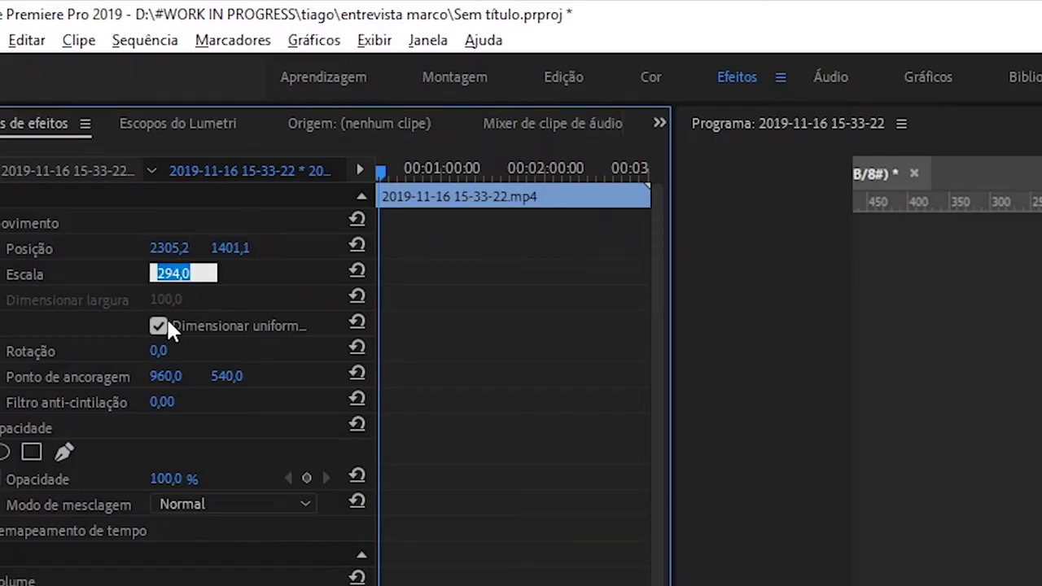
type("1")
type("00")
key("Return")
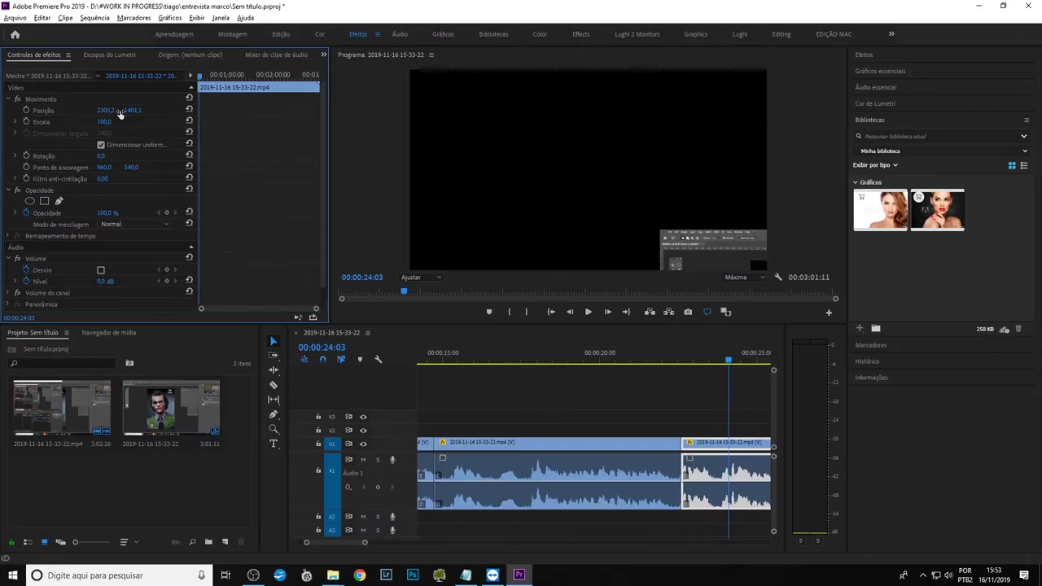
left_click(755, 267)
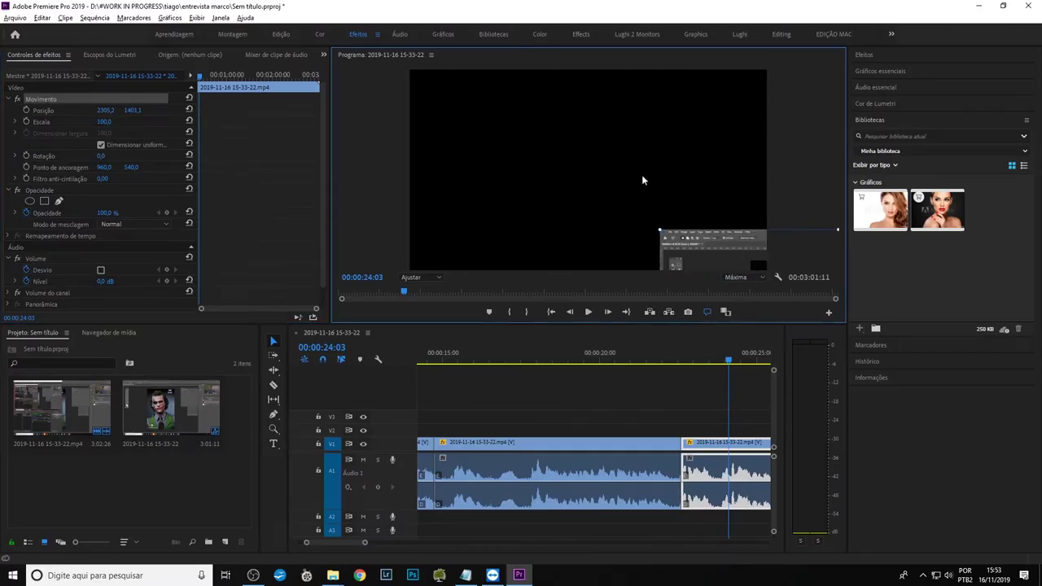
left_click_drag(712, 247, 467, 89)
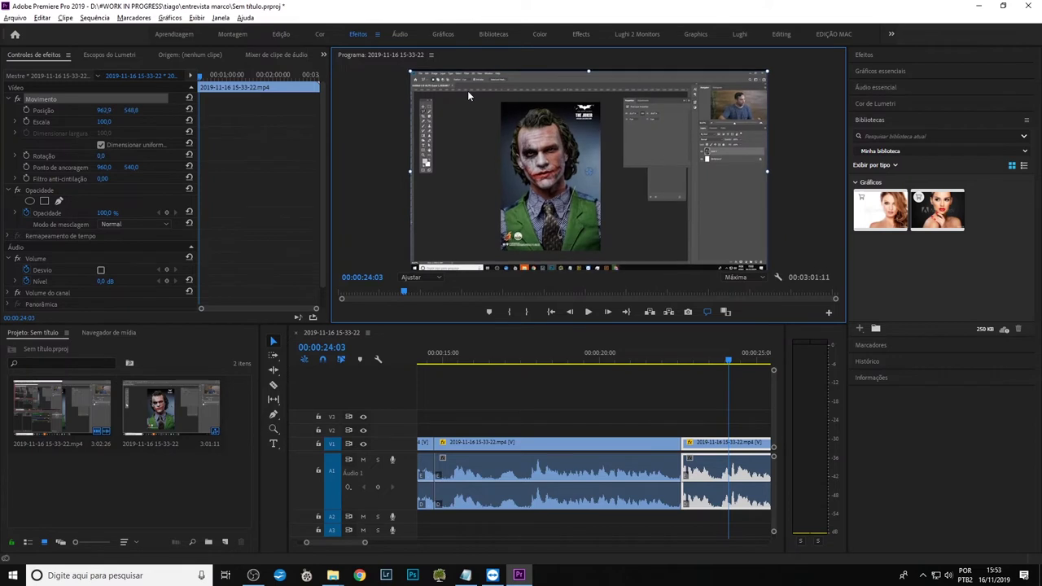
key("space")
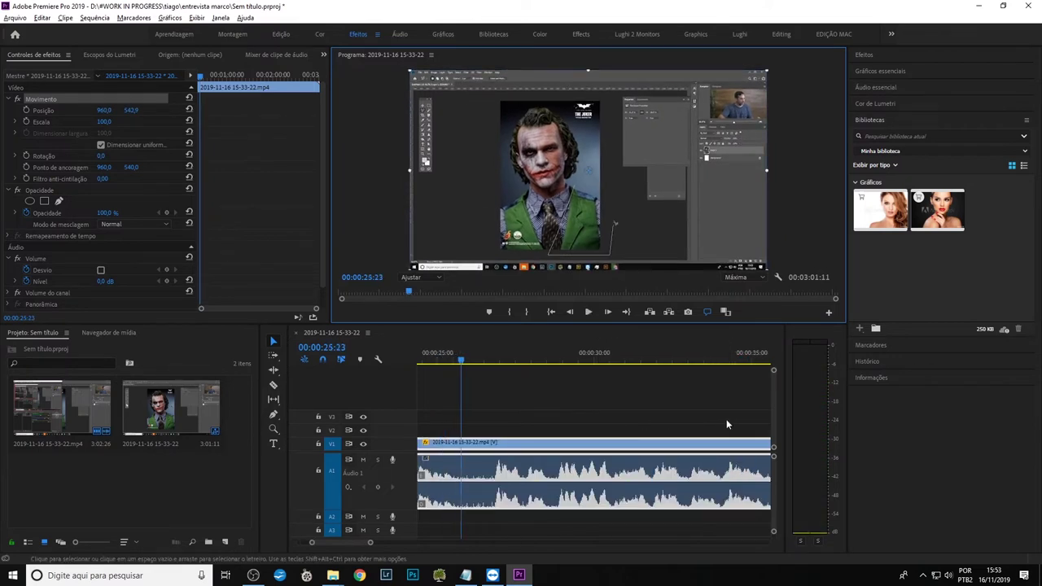
Razor the clip at 00:00:27:02 and select the short piece before the cut
left_click_drag(466, 359, 448, 359)
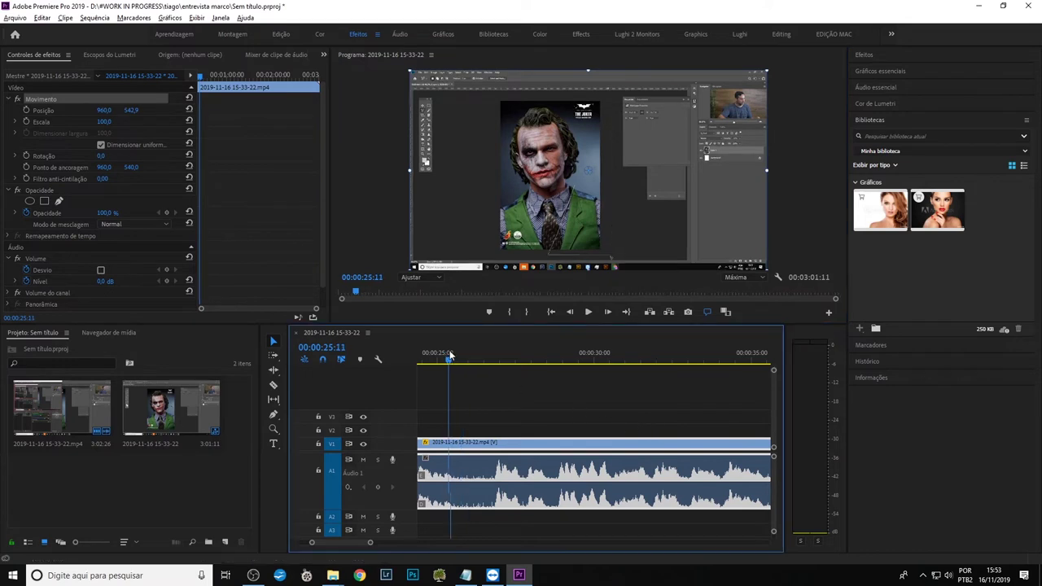
key("minus")
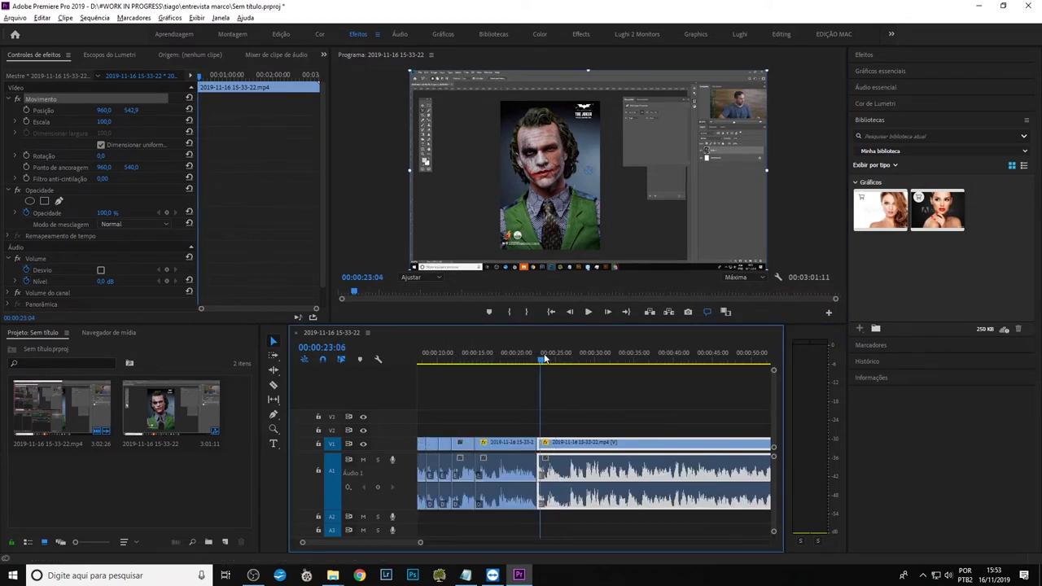
left_click_drag(558, 359, 574, 362)
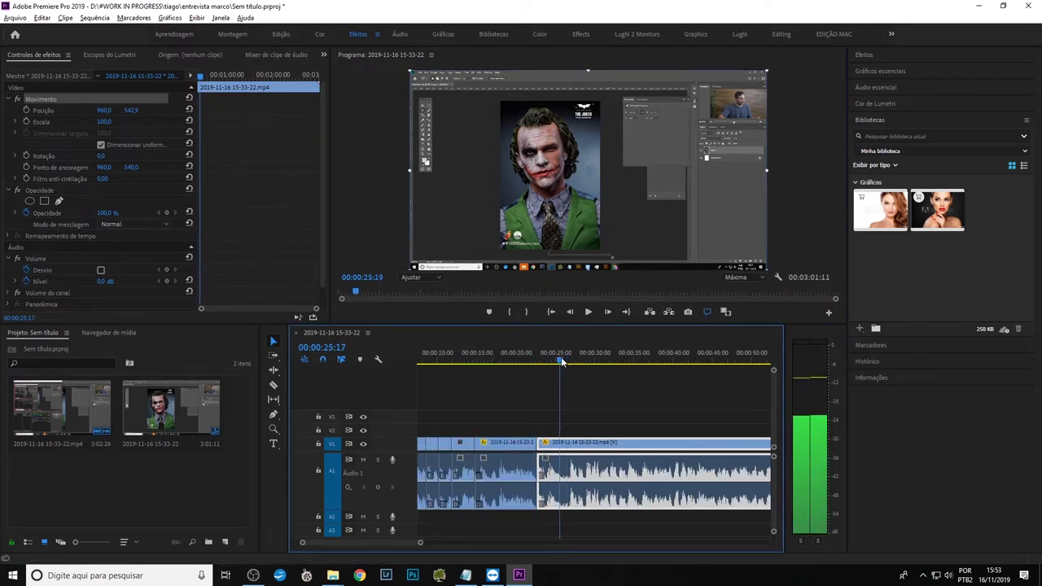
key("c")
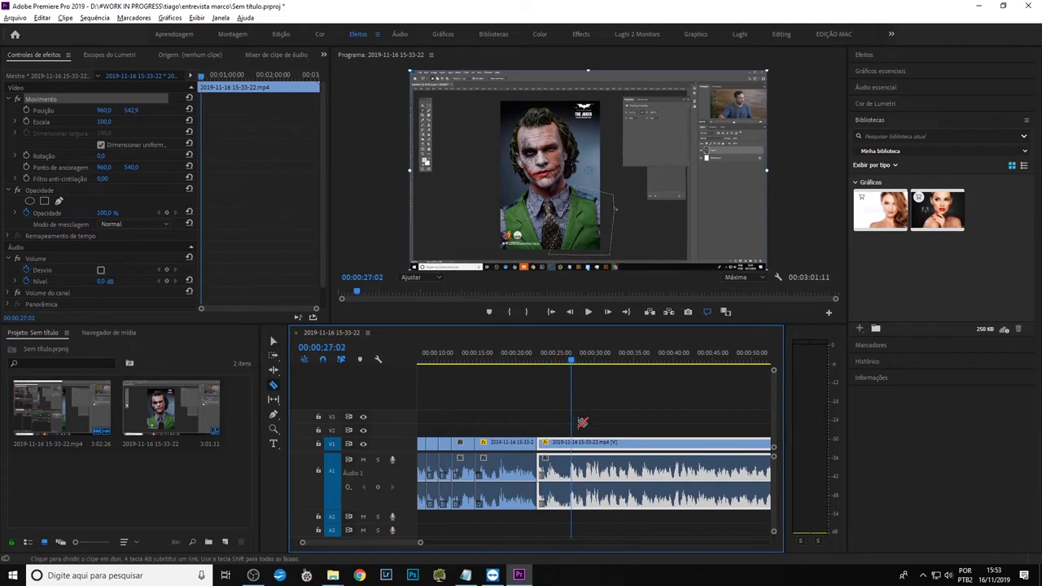
left_click(578, 442)
key("v")
left_click(558, 472)
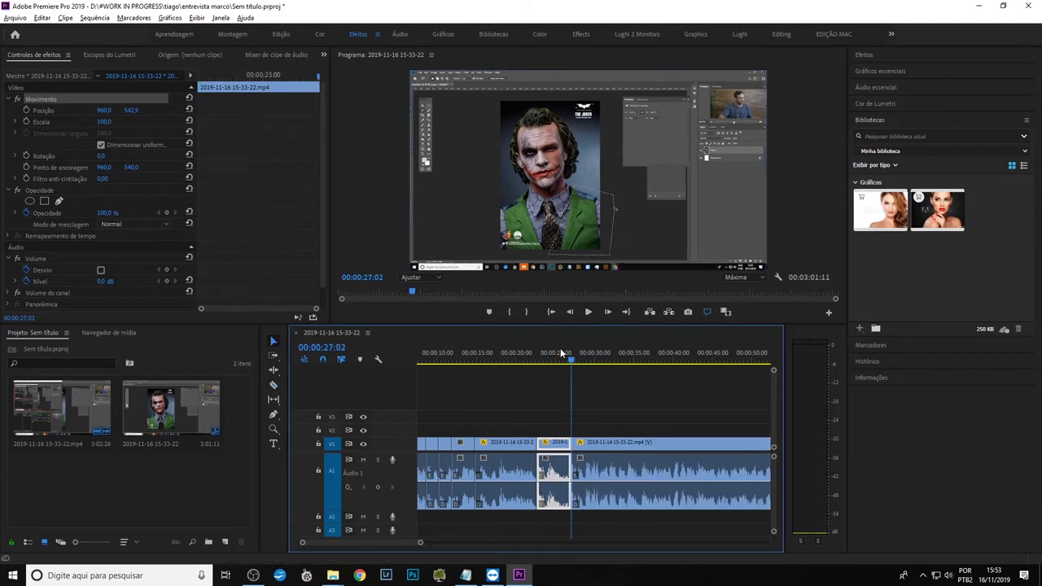
left_click_drag(560, 355, 556, 360)
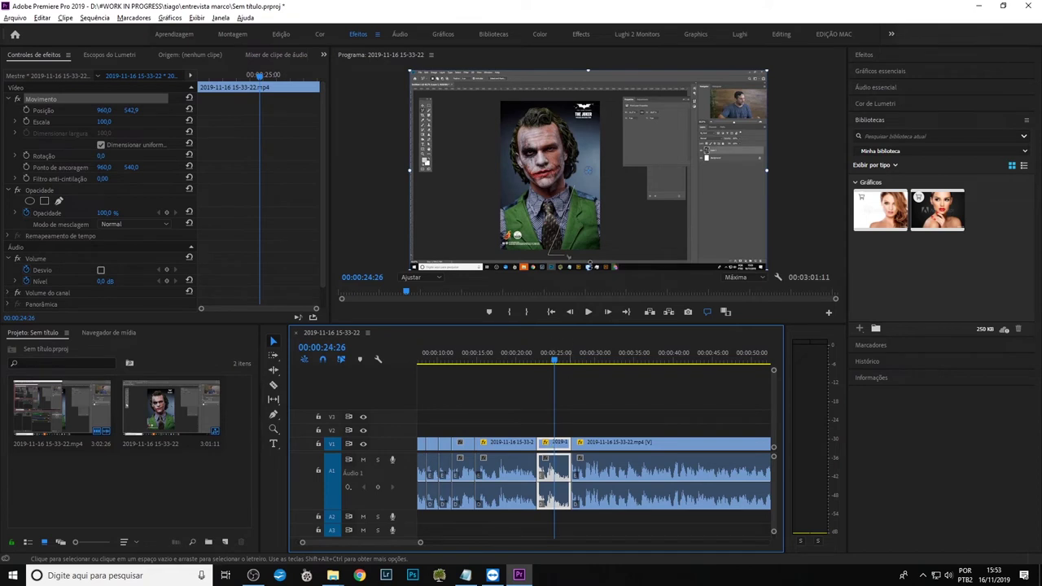
Scale the short piece to 171.4% and position it at 1136.5, 274.4 on the Joker
left_click(598, 202)
mouse_move(768, 169)
left_mouse_down()
mouse_move(749, 188)
mouse_move(647, 175)
left_mouse_up()
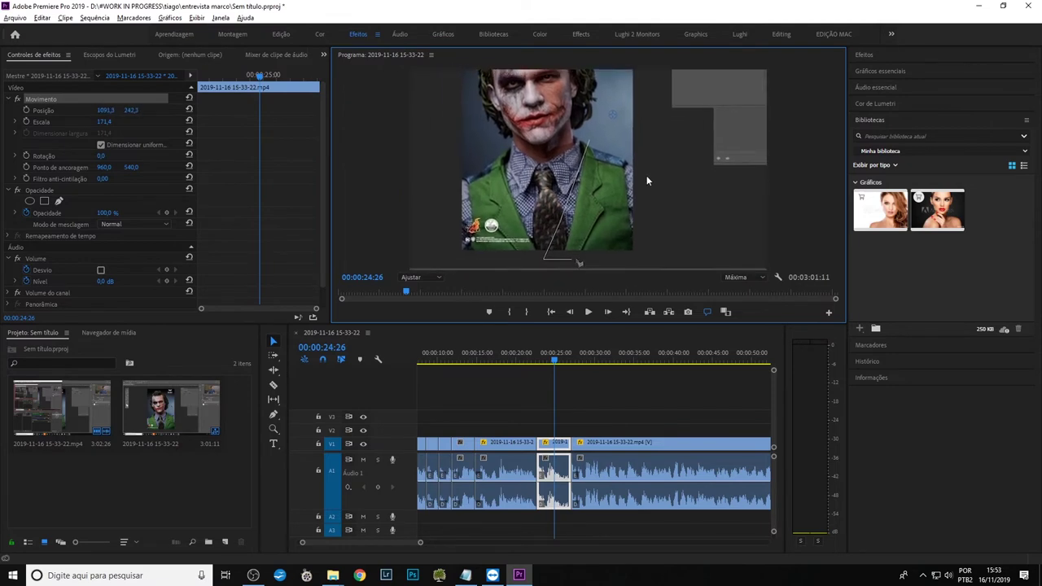
left_click_drag(615, 210, 616, 221)
left_click_drag(496, 352, 437, 353)
key("space")
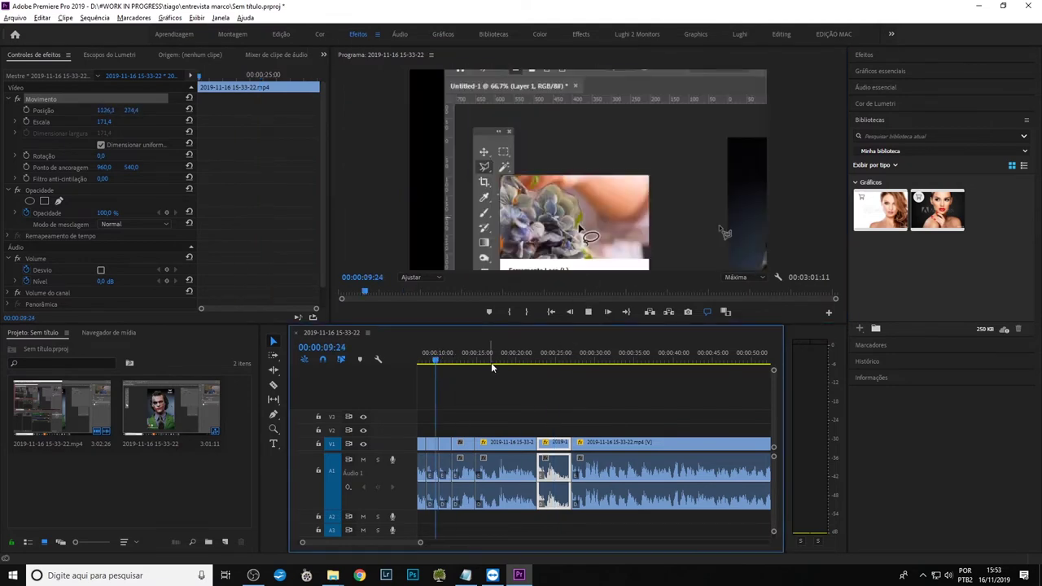
left_click(526, 359)
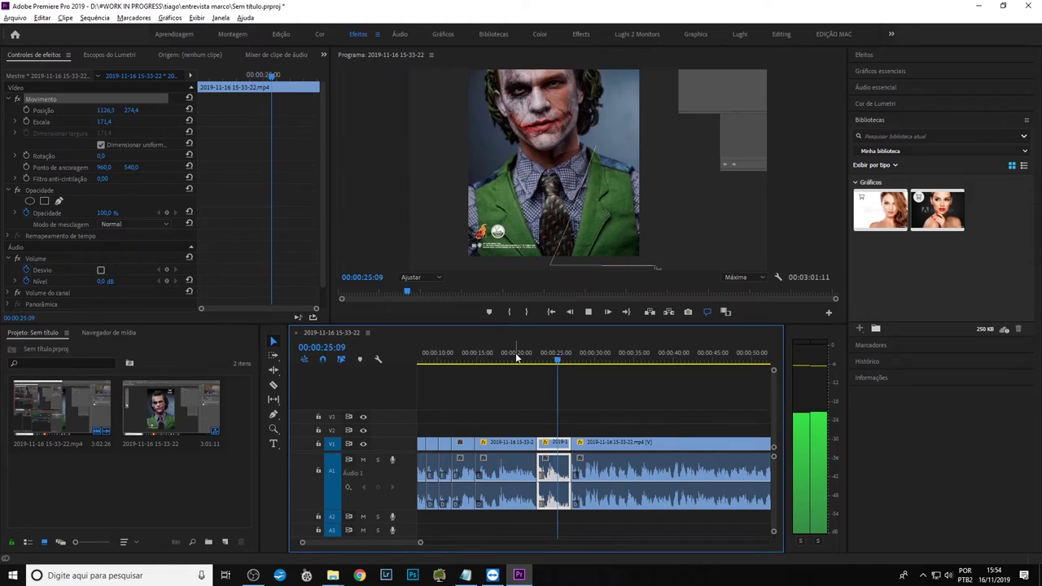
key("space")
key("minus")
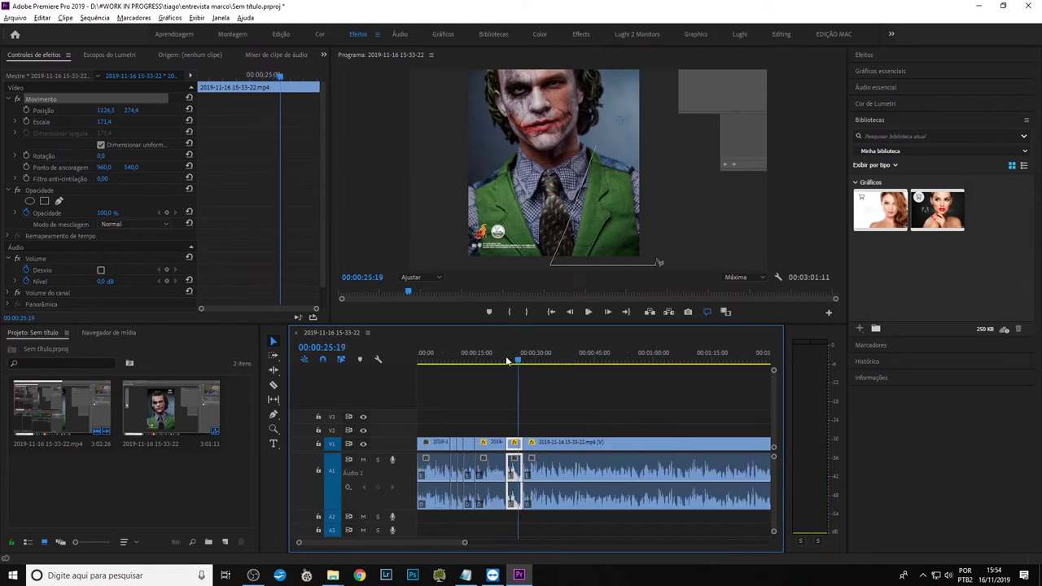
key("minus")
key("minus")
key("z")
left_click(569, 456)
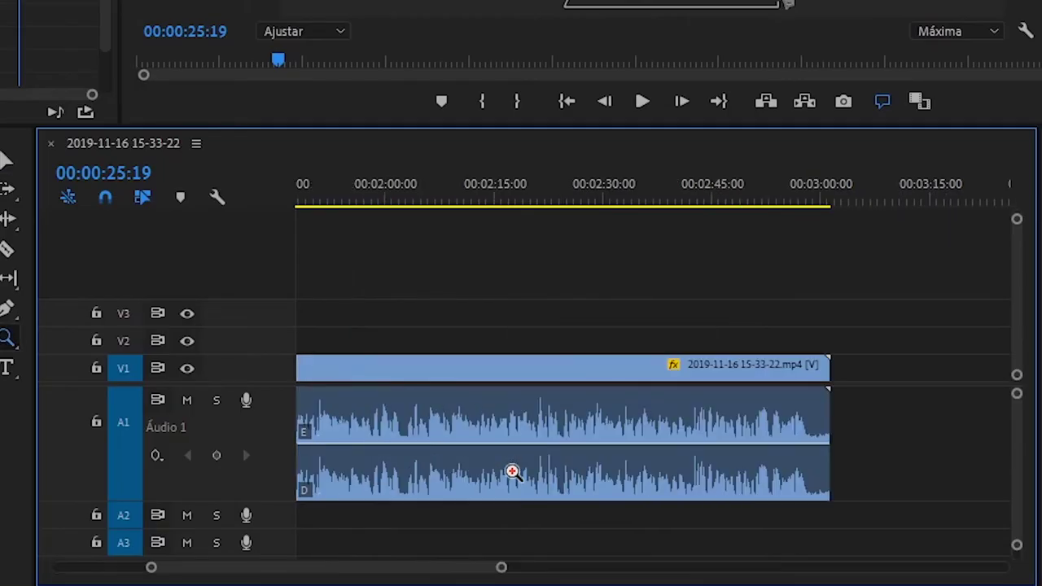
key("c")
left_click(733, 367)
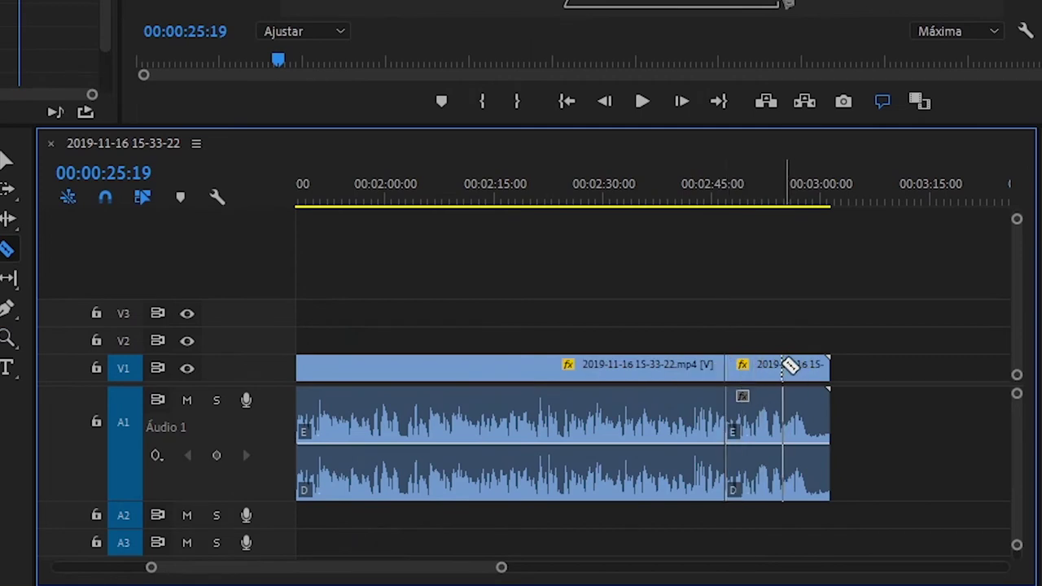
key("ctrl+z")
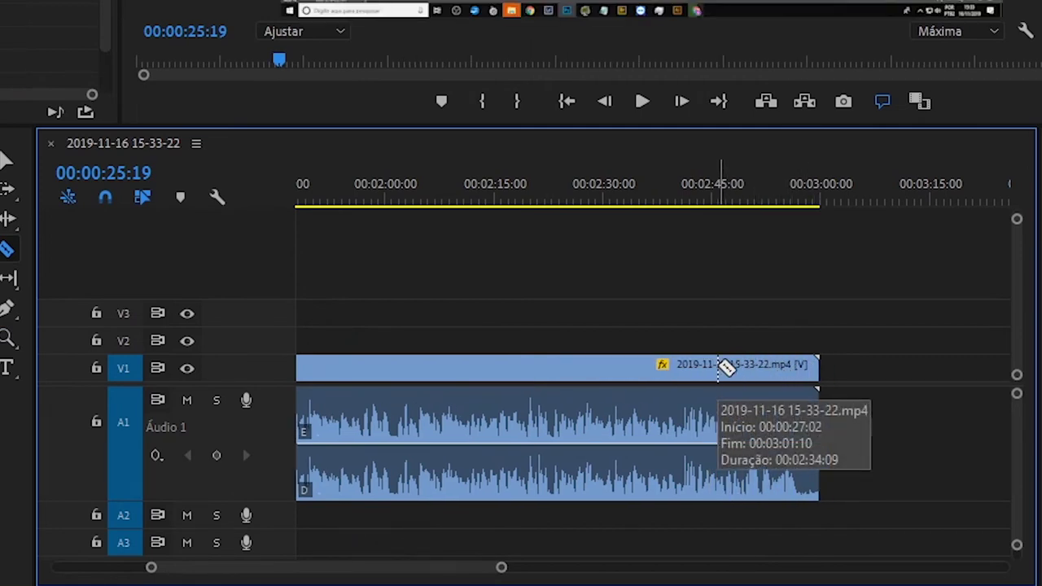
left_click(708, 201)
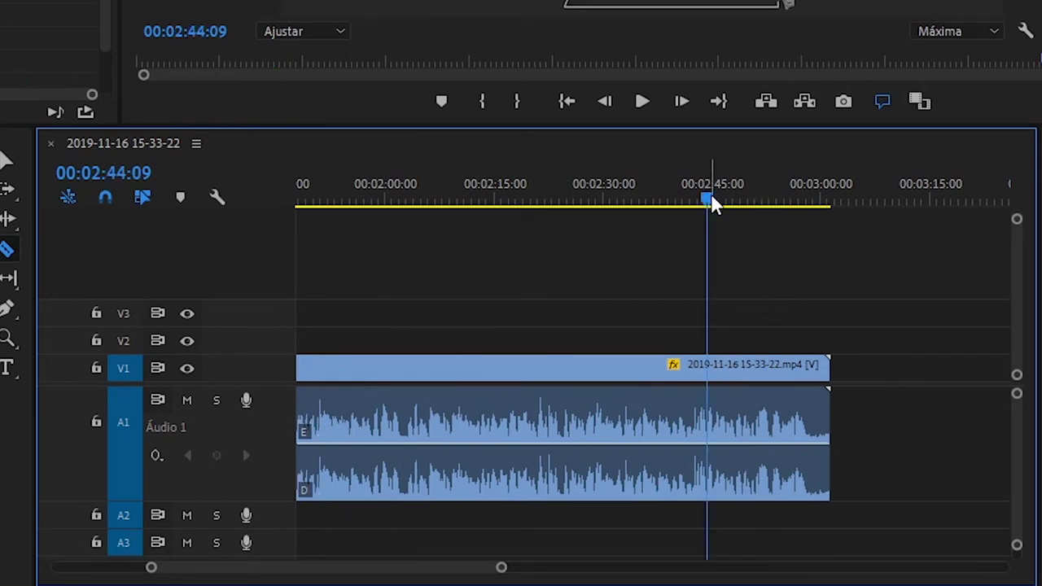
key("w")
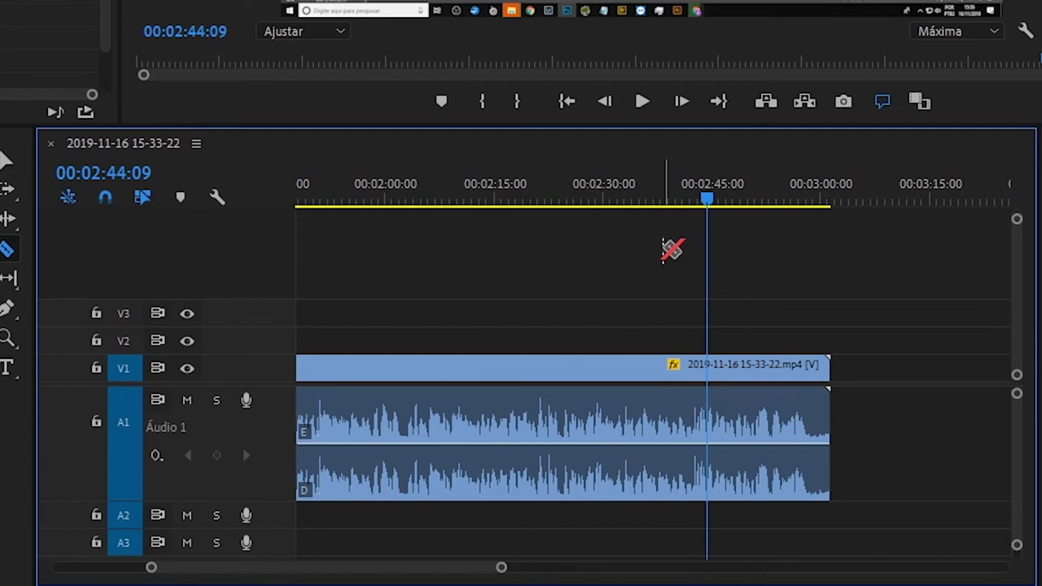
key("minus")
key("minus")
key("z")
left_click_drag(373, 329, 263, 493)
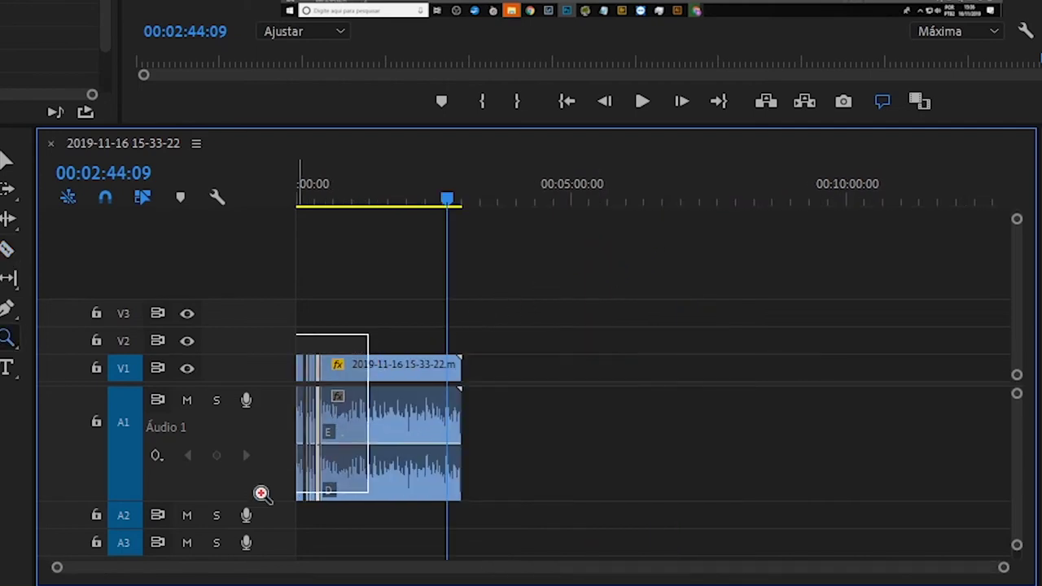
left_click_drag(539, 202, 568, 202)
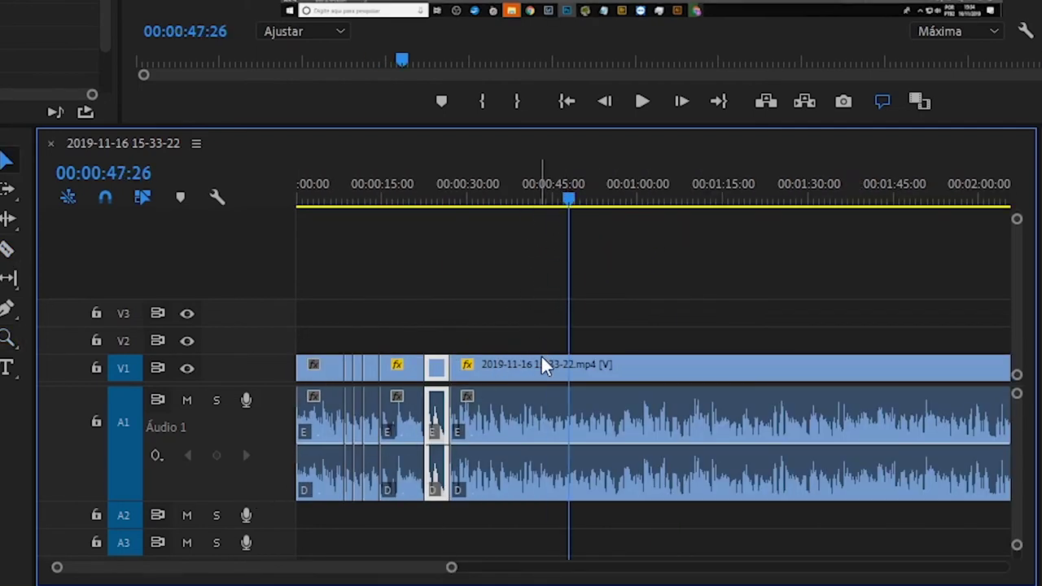
key("v")
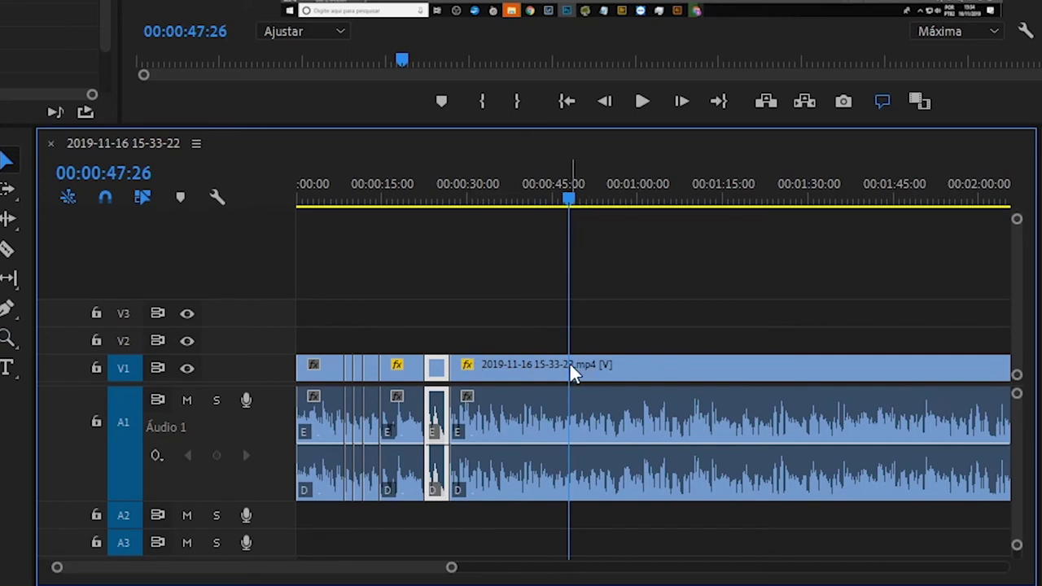
key("Up")
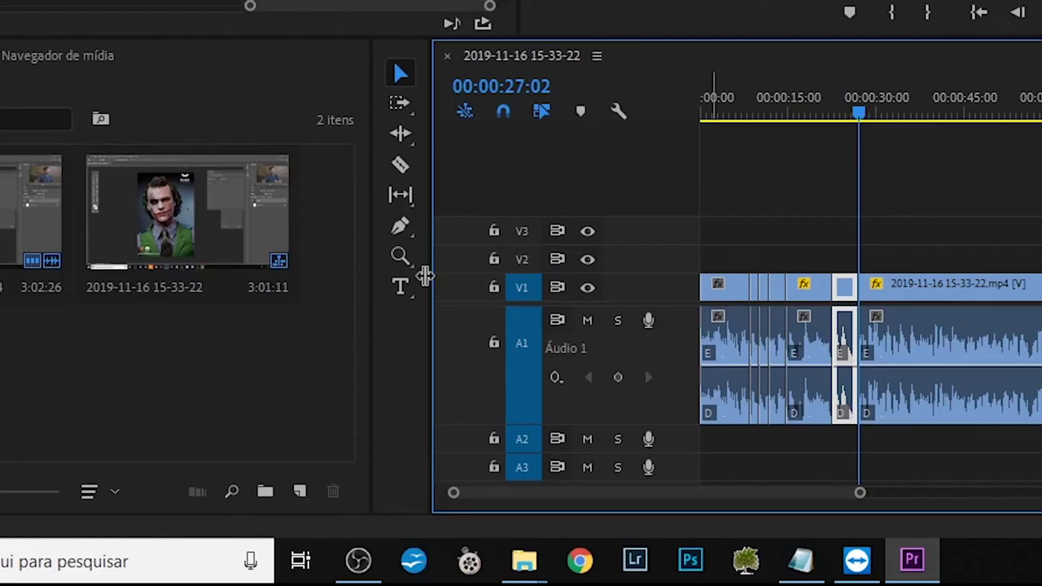
Place a 'fdsafsda' text graphic on V2 over the Joker image, then zoom the timeline around 00:00:26:02
key("shift+t")
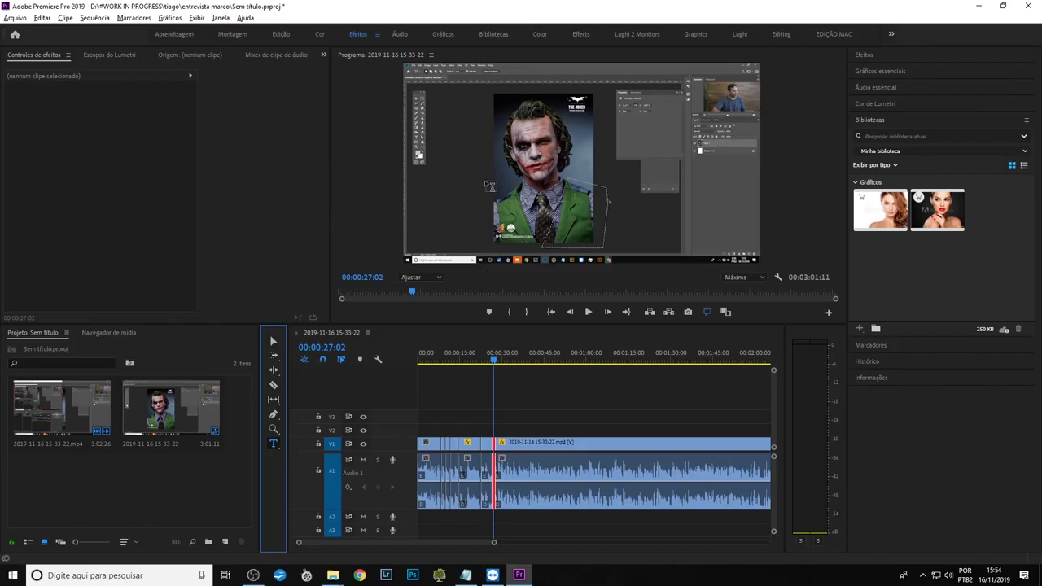
left_click(479, 172)
type("fdsafsda")
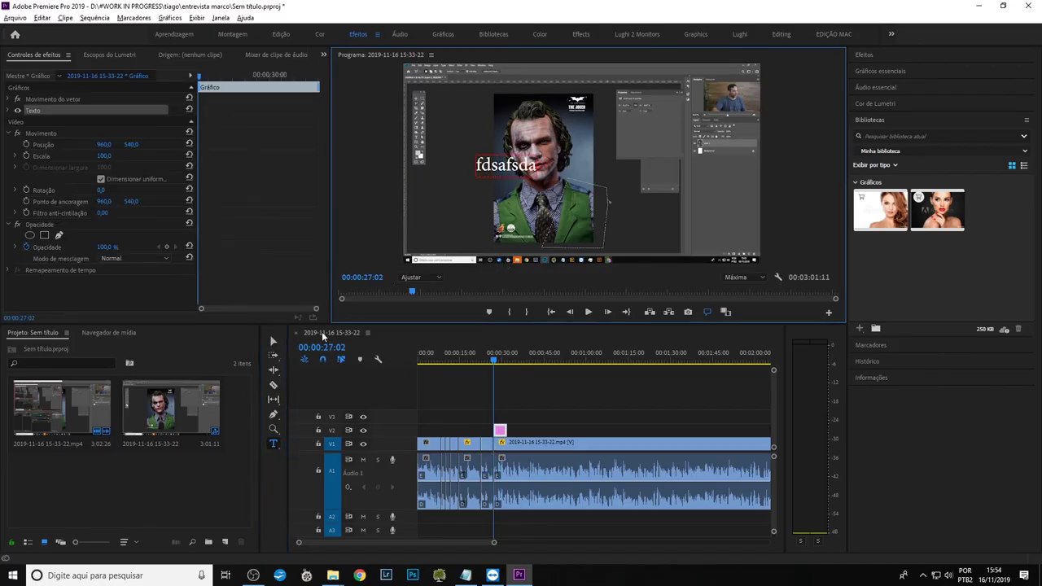
left_click(272, 342)
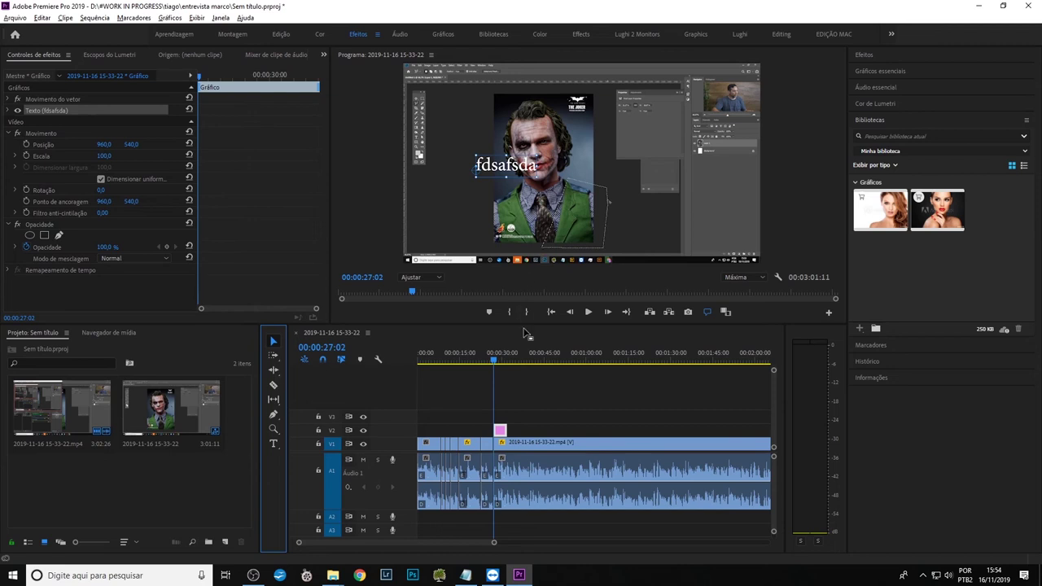
left_click(490, 358)
key("equal")
key("equal")
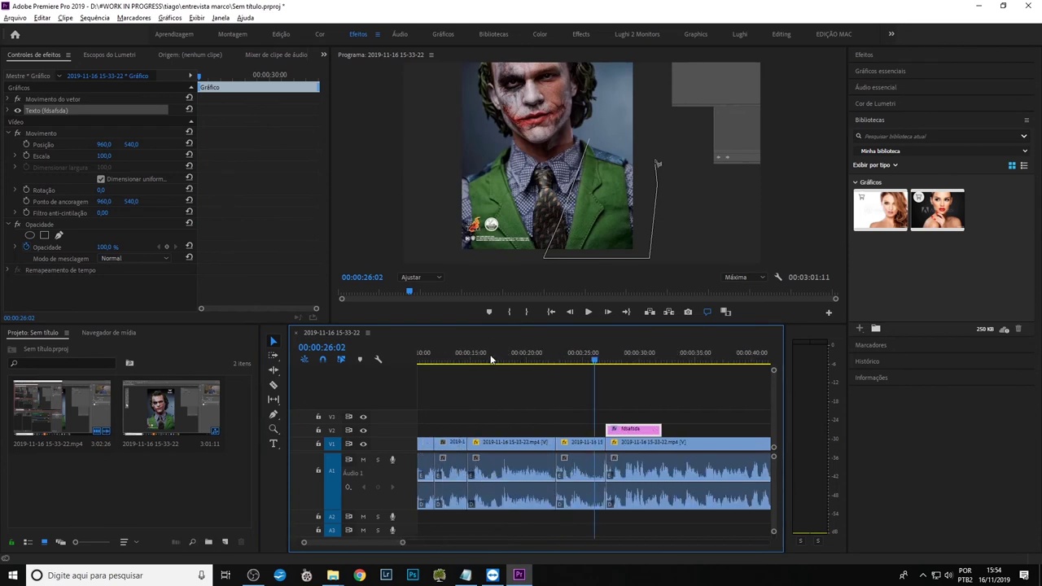
key("minus")
key("minus")
key("minus")
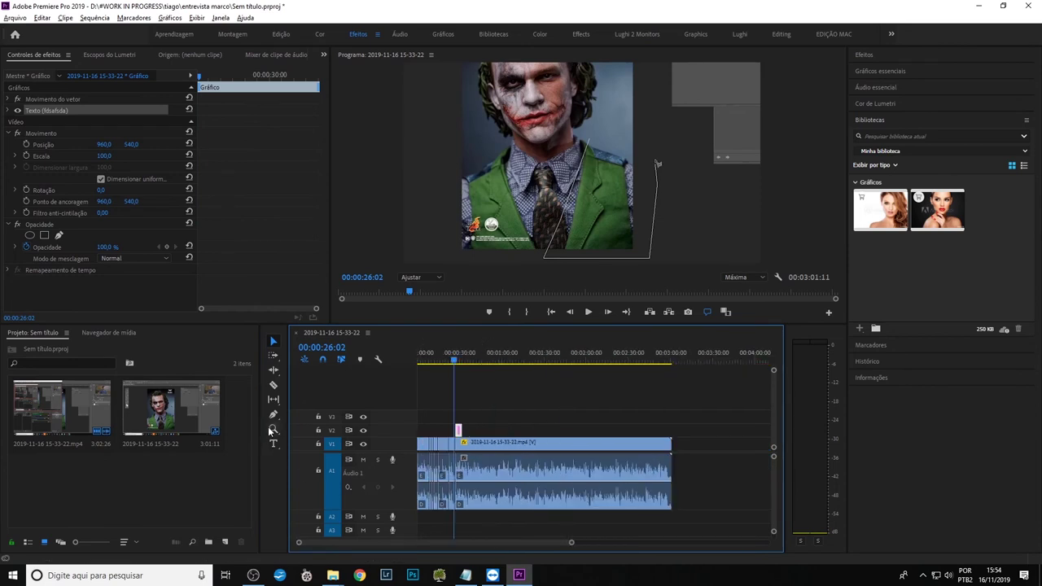
left_click(272, 429)
left_click(444, 465)
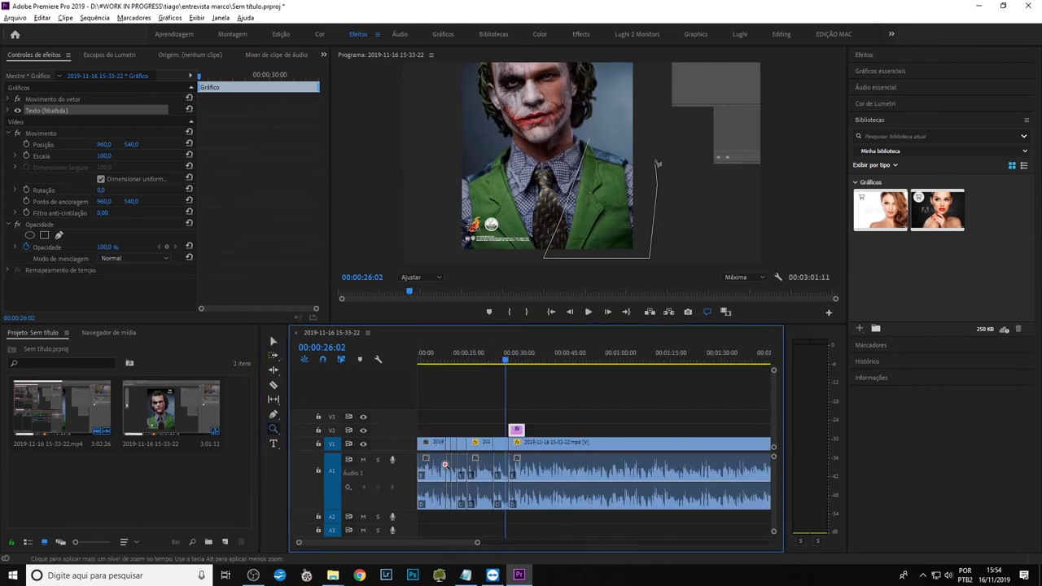
key("v")
left_click_drag(506, 359, 642, 359)
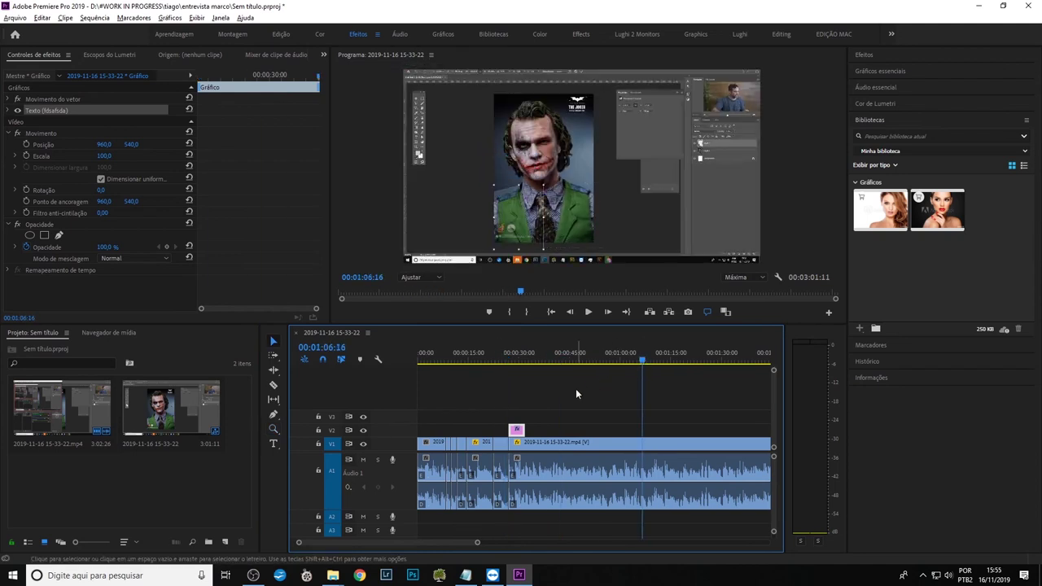